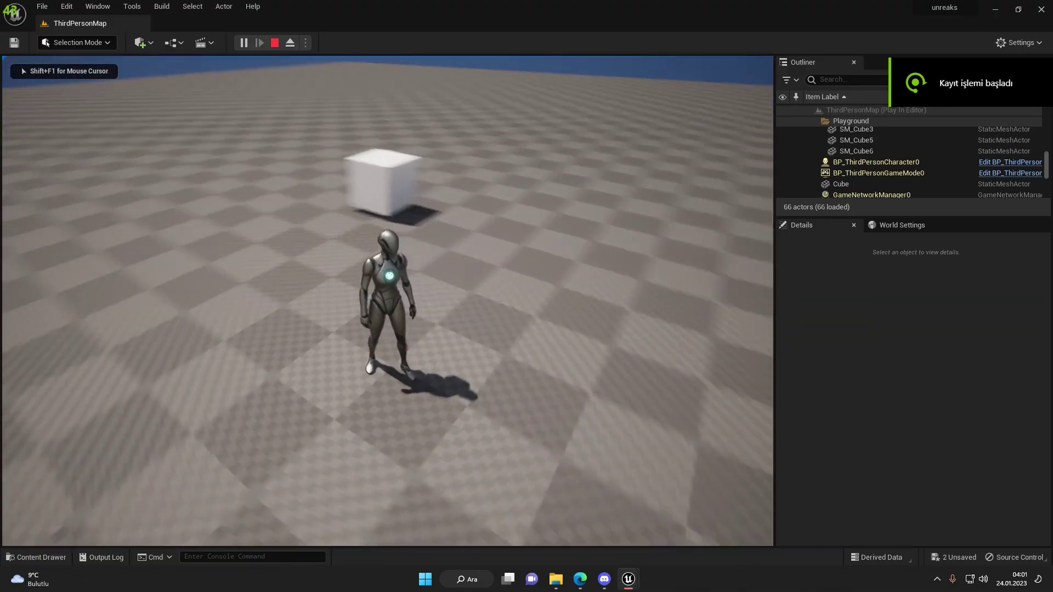
Step: Walk the character forward around and past the cube with W, then move left with A
{"action": "key", "text": "w"}
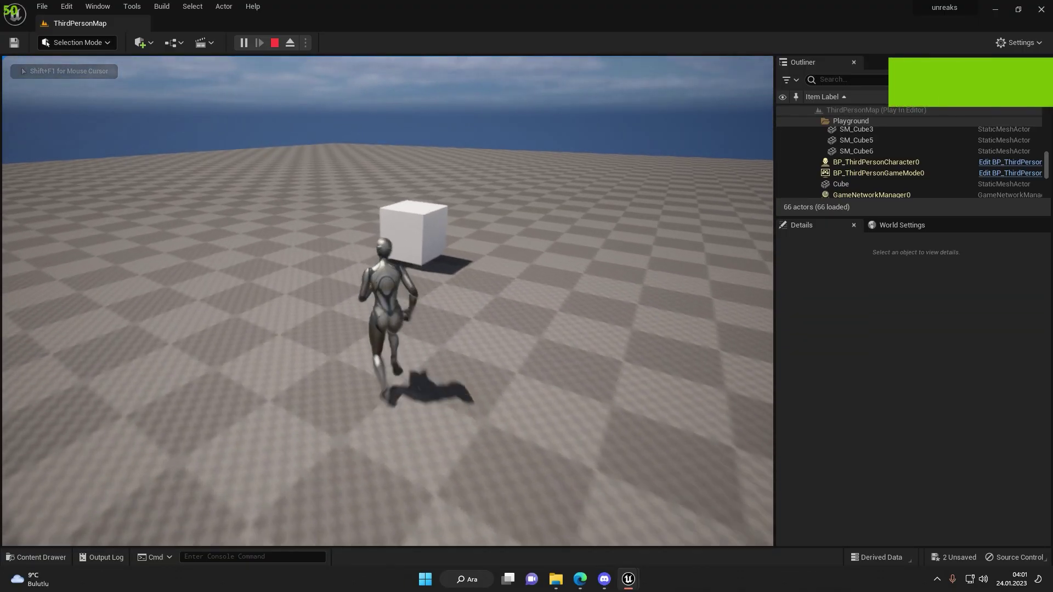
{"action": "key", "text": "w"}
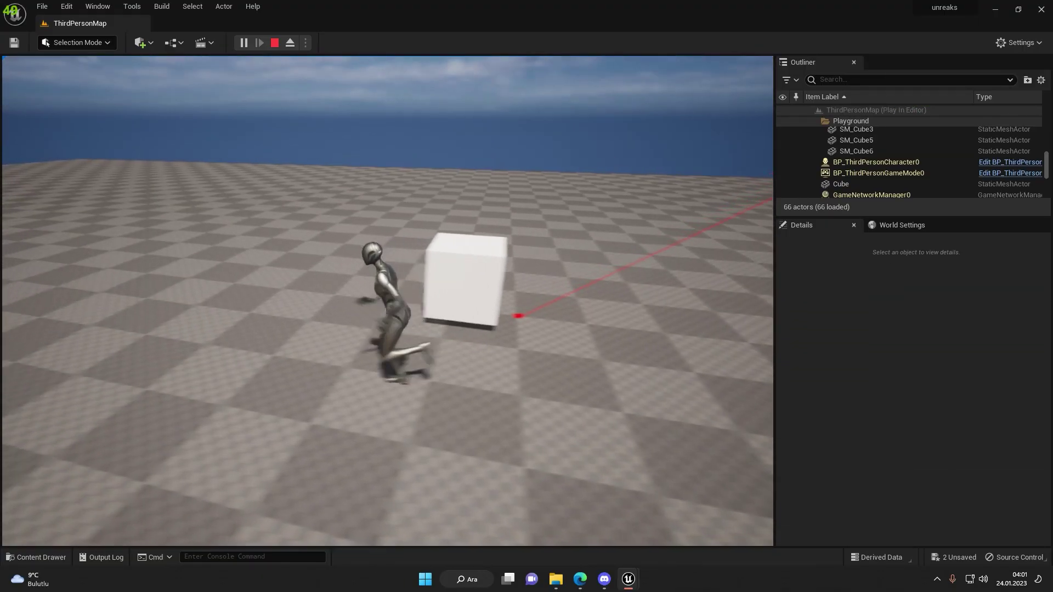
{"action": "key", "text": "w"}
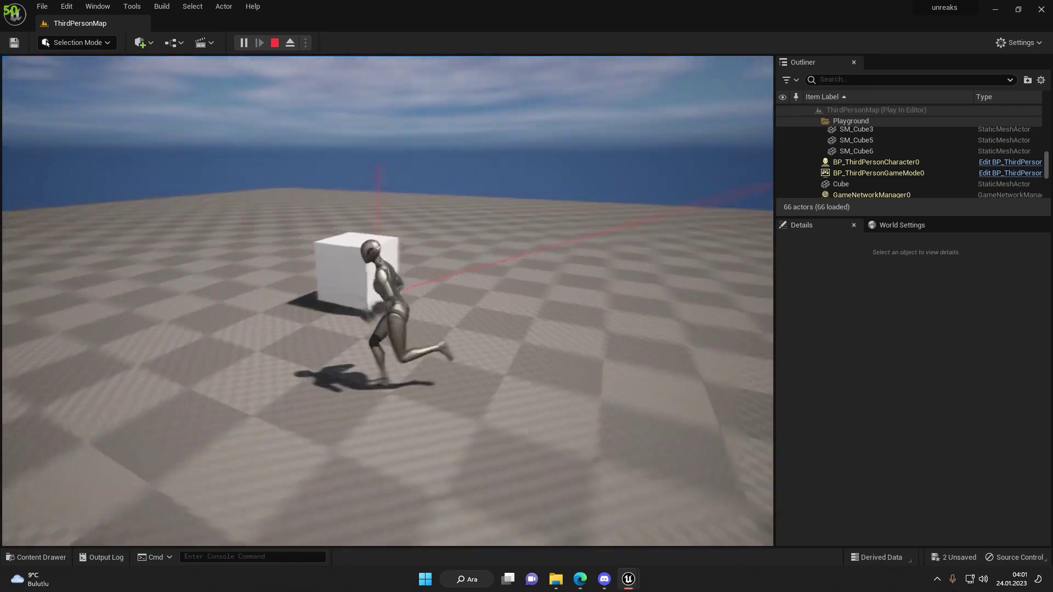
{"action": "key", "text": "w"}
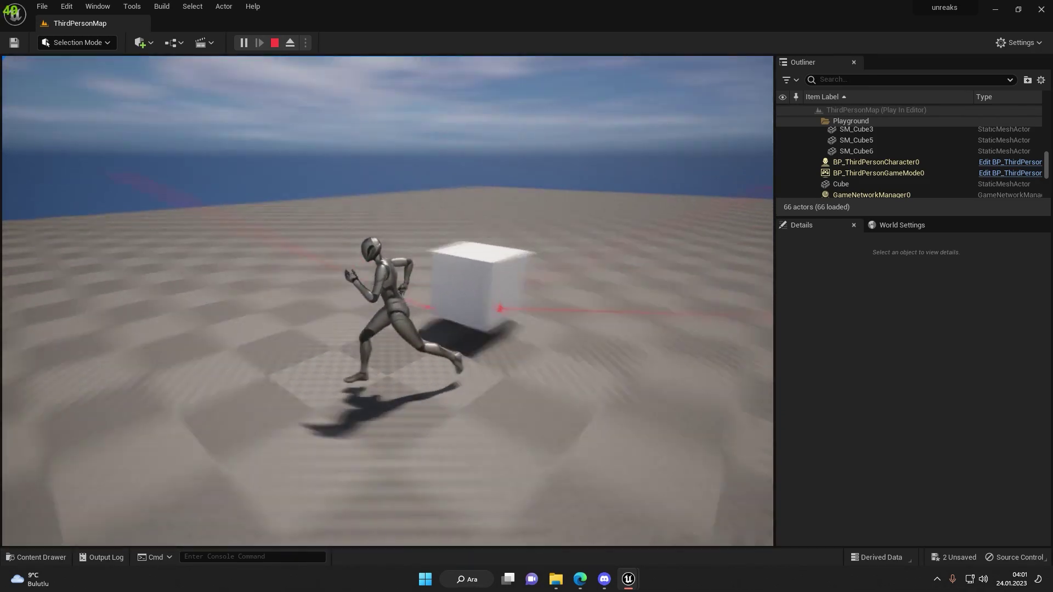
{"action": "key", "text": "w"}
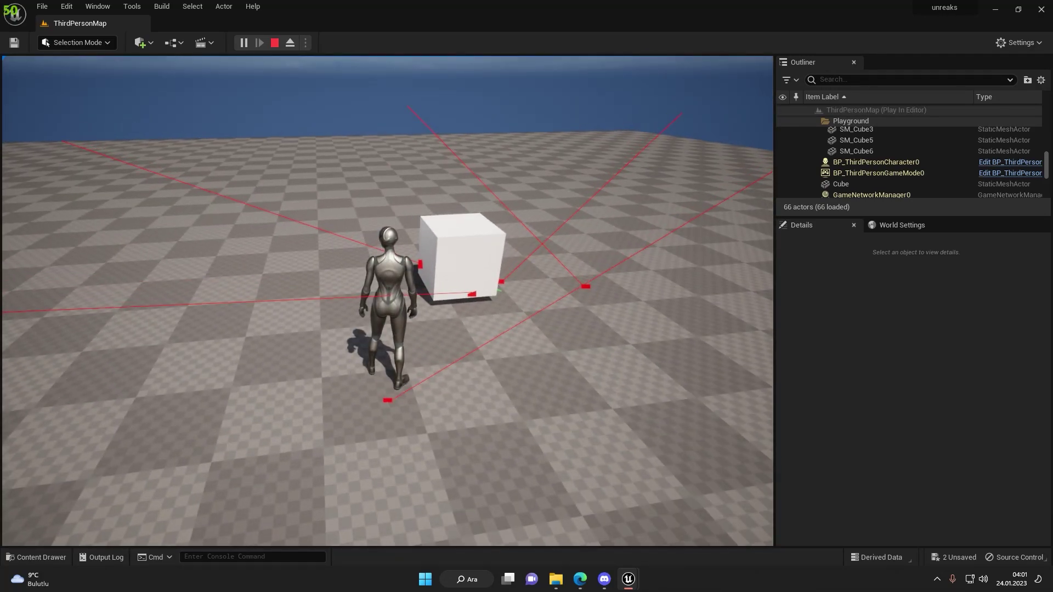
{"action": "key", "text": "a"}
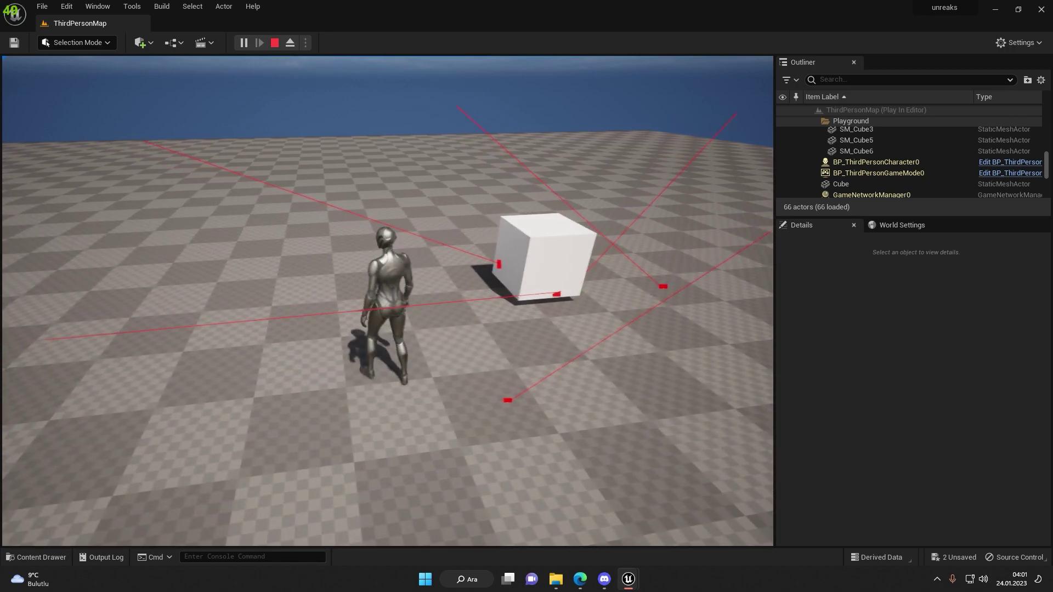
{"action": "key", "text": "a"}
{"action": "key", "text": "a"}
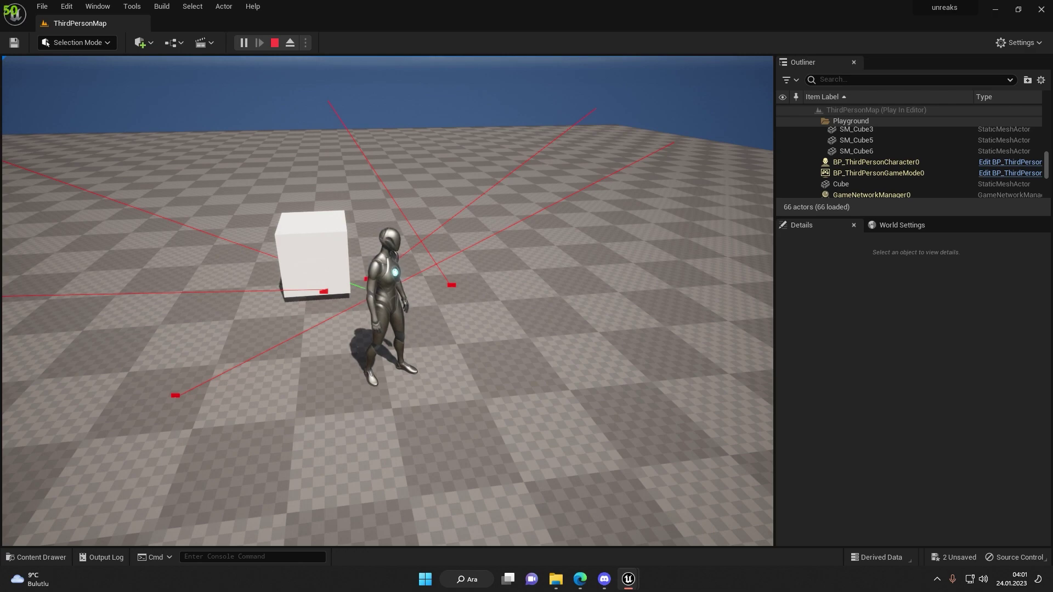
Step: Stop the play session and open BP_ThirdPersonCharacter from the Content Drawer
{"action": "key", "text": "Escape"}
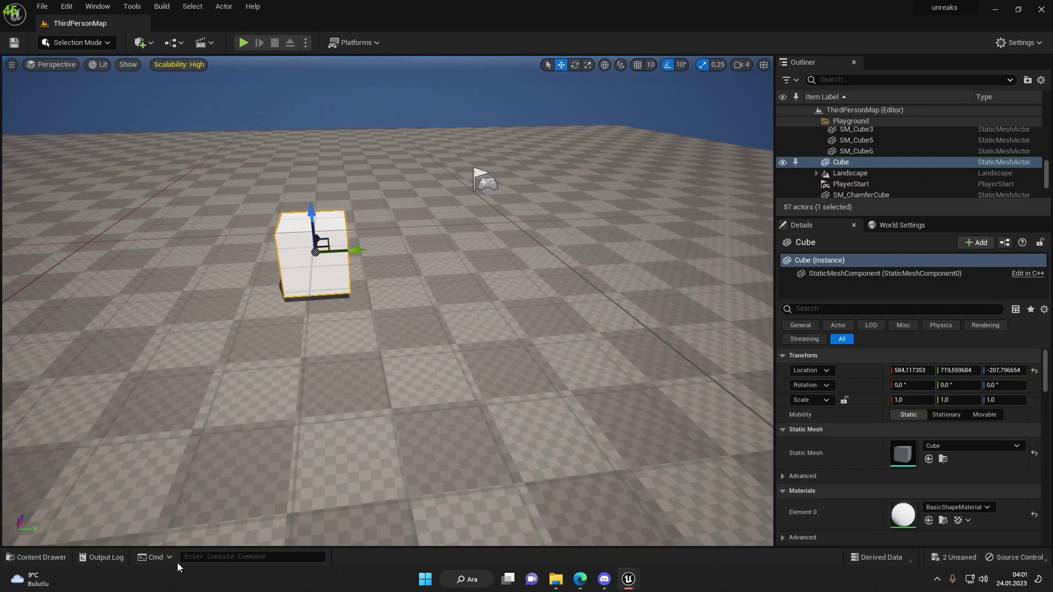
{"action": "left_click", "coordinate": [23, 559]}
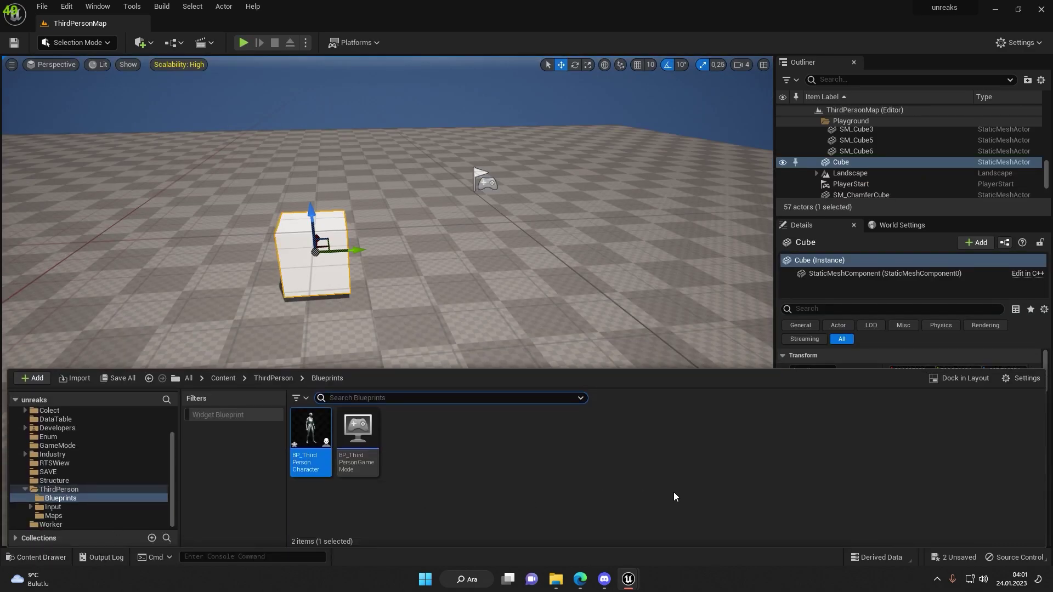
{"action": "double_click", "coordinate": [306, 447]}
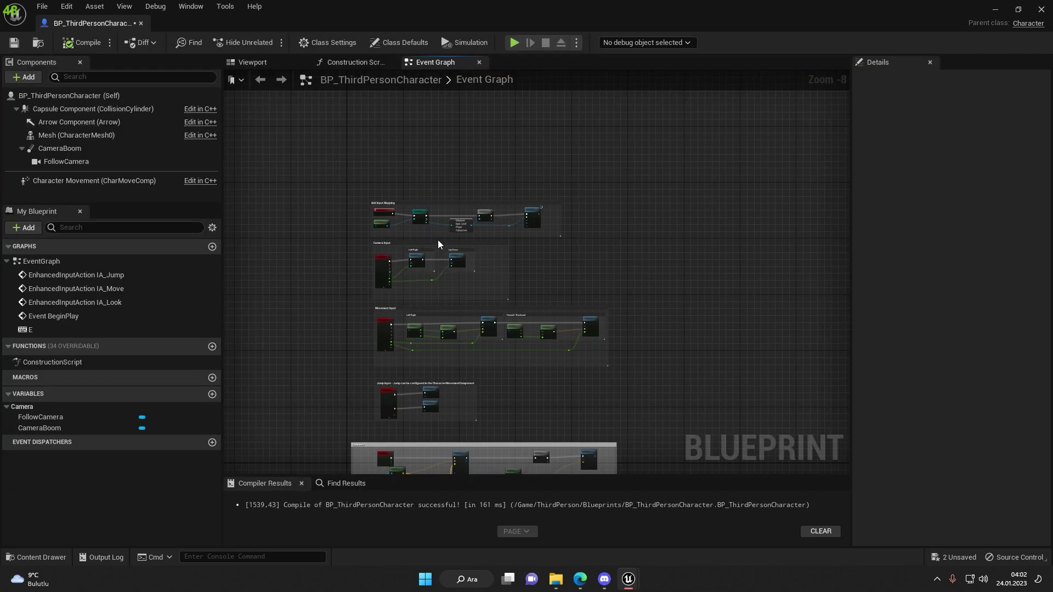
Step: Add a Do Once node to empty space in the Event Graph
{"action": "scroll", "coordinate": [429, 261], "scroll_direction": "up", "scroll_amount": 4}
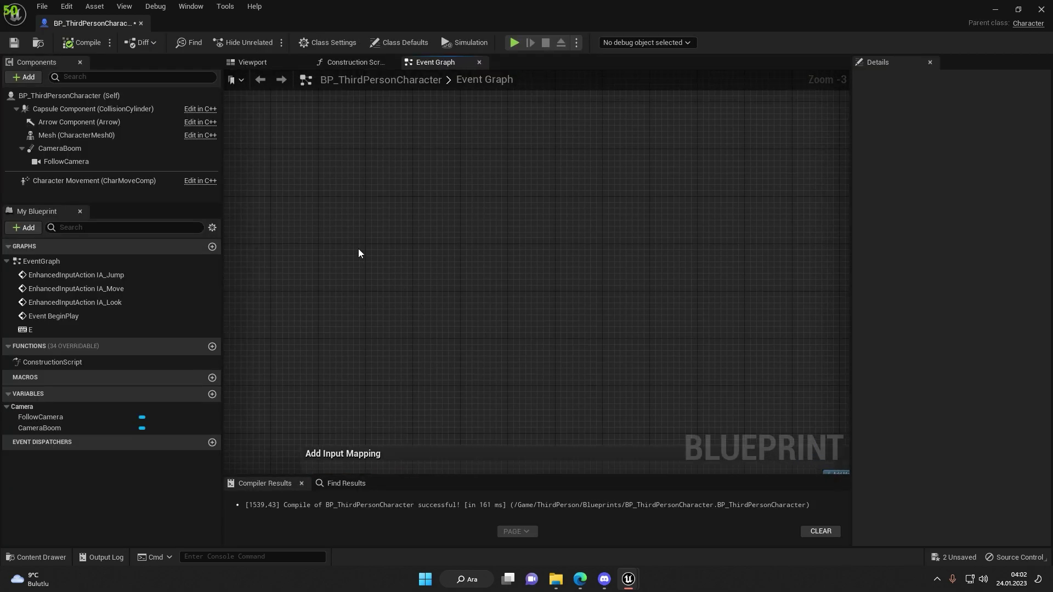
{"action": "right_click_drag", "start_coordinate": [358, 249], "coordinate": [409, 280]}
{"action": "scroll", "coordinate": [413, 250], "scroll_direction": "up", "scroll_amount": 1}
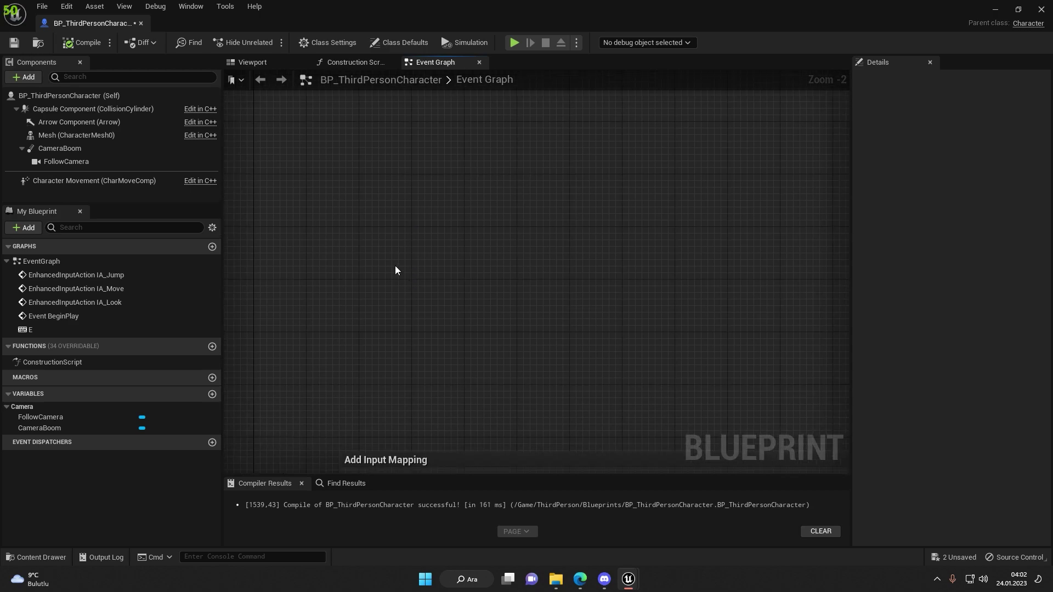
{"action": "right_click", "coordinate": [396, 266]}
{"action": "type", "text": "do once"}
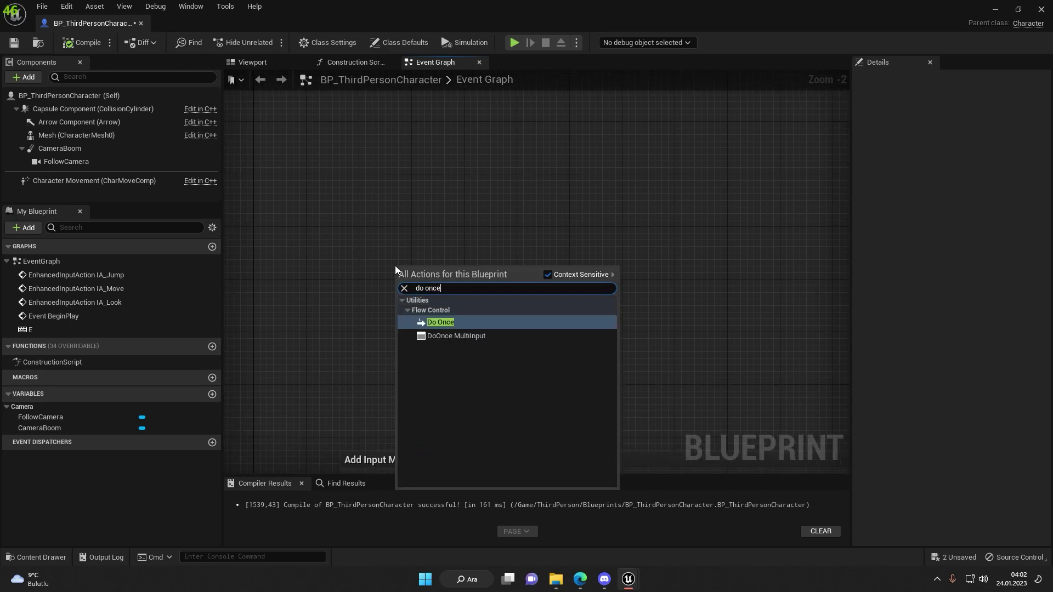
{"action": "left_click", "coordinate": [438, 323]}
Step: Add a Do N node and place it below Do Once
{"action": "scroll", "coordinate": [397, 370], "scroll_direction": "up", "scroll_amount": 2}
{"action": "right_click", "coordinate": [398, 370]}
{"action": "type", "text": "do"}
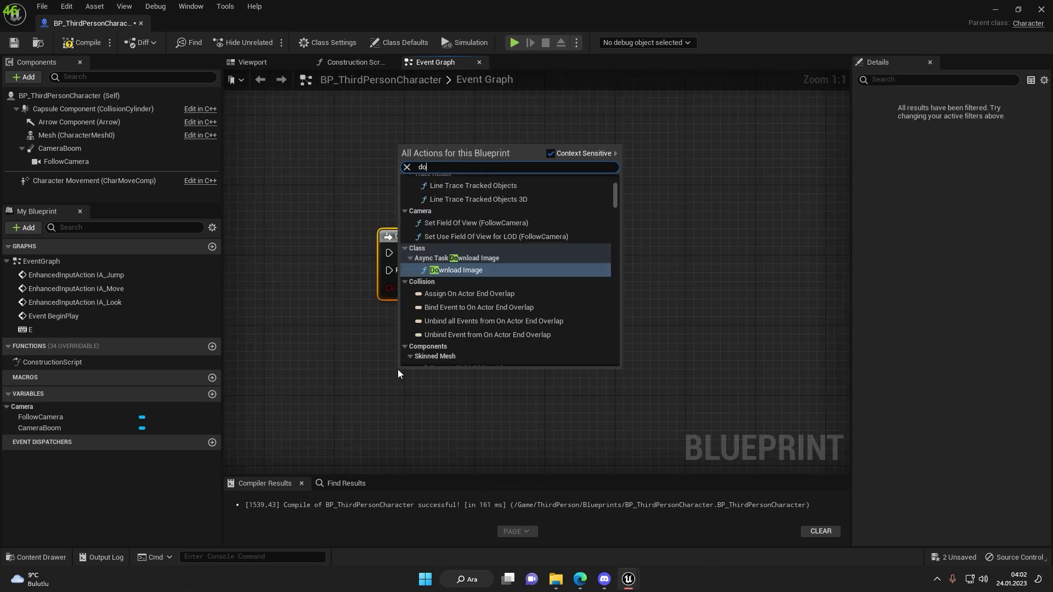
{"action": "type", "text": " n"}
{"action": "scroll", "coordinate": [611, 289], "scroll_direction": "down", "scroll_amount": 3}
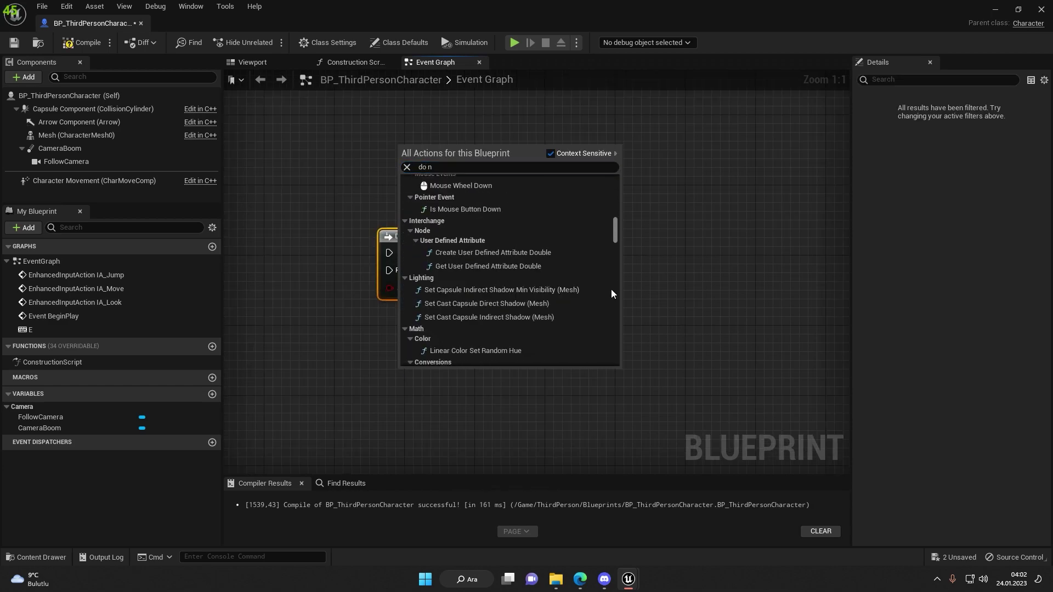
{"action": "scroll", "coordinate": [611, 289], "scroll_direction": "down", "scroll_amount": 5}
{"action": "mouse_move", "coordinate": [608, 364]}
{"action": "left_mouse_down"}
{"action": "mouse_move", "coordinate": [622, 314]}
{"action": "mouse_move", "coordinate": [623, 356]}
{"action": "mouse_move", "coordinate": [624, 340]}
{"action": "left_mouse_up"}
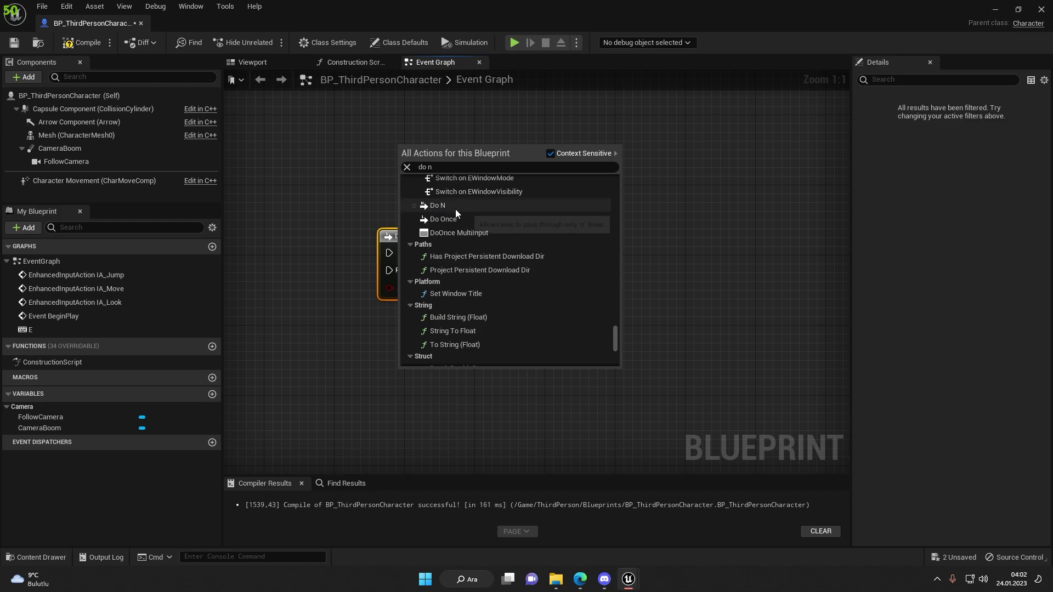
{"action": "key", "text": "Escape"}
{"action": "right_click_drag", "start_coordinate": [449, 268], "coordinate": [493, 324]}
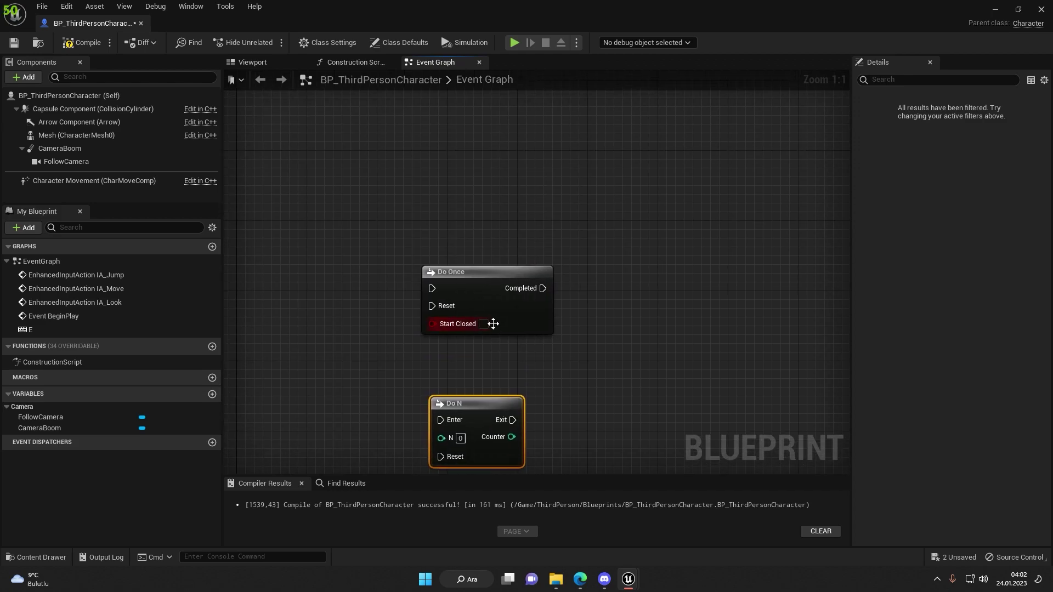
Step: Move Do Once higher and further right, above the Do N node
{"action": "left_click_drag", "start_coordinate": [602, 260], "coordinate": [440, 442]}
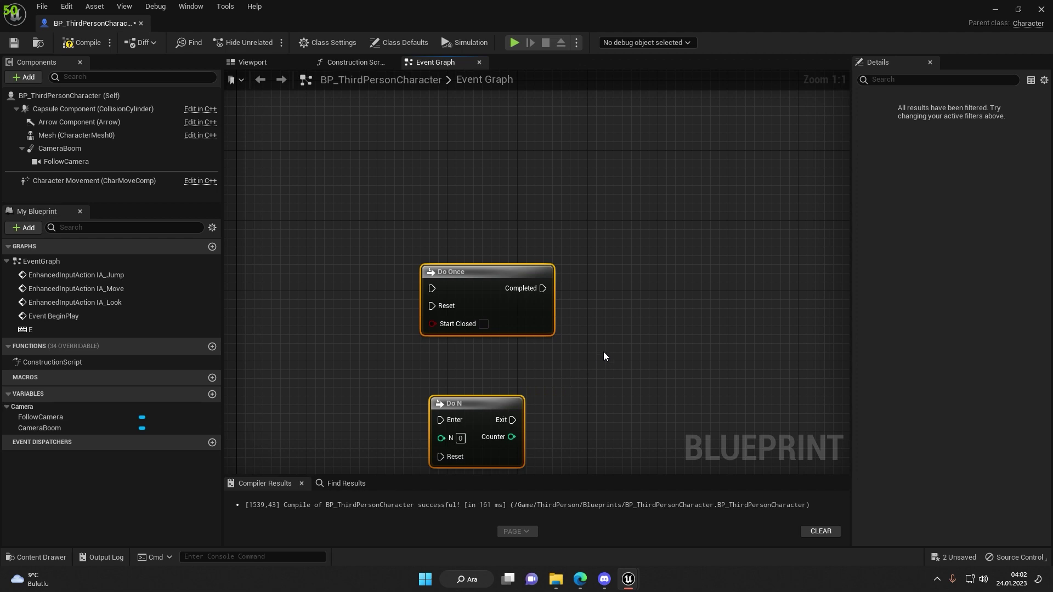
{"action": "left_click_drag", "start_coordinate": [456, 288], "coordinate": [465, 187]}
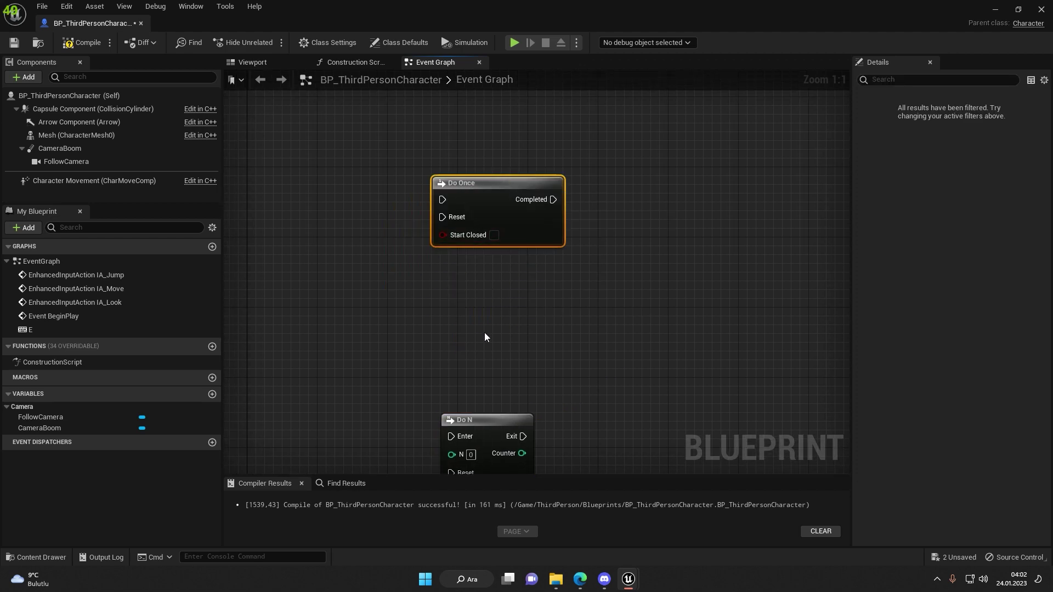
{"action": "left_click", "coordinate": [482, 421]}
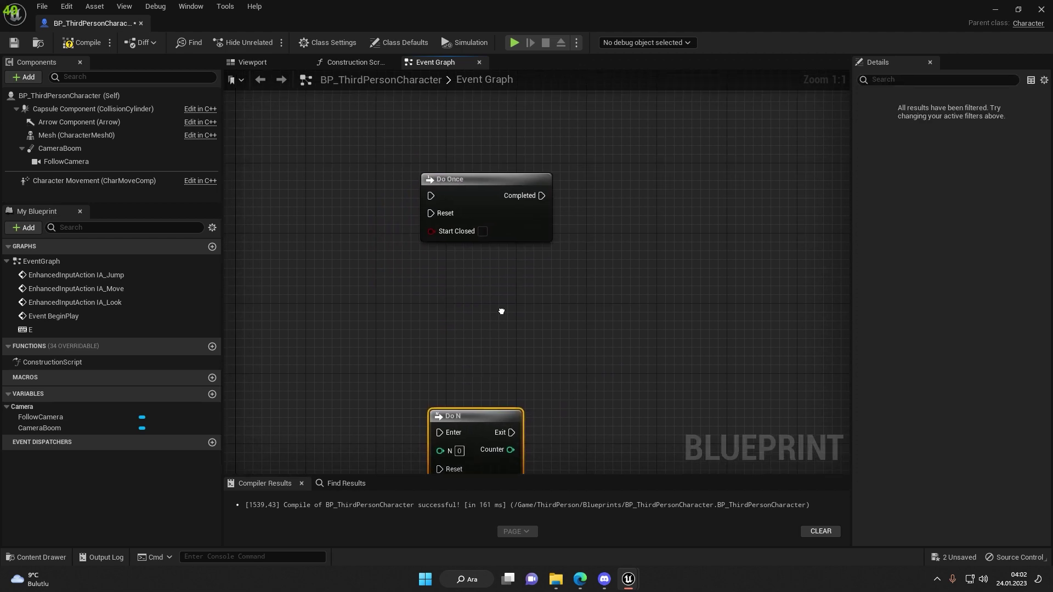
{"action": "left_click_drag", "start_coordinate": [498, 246], "coordinate": [523, 245]}
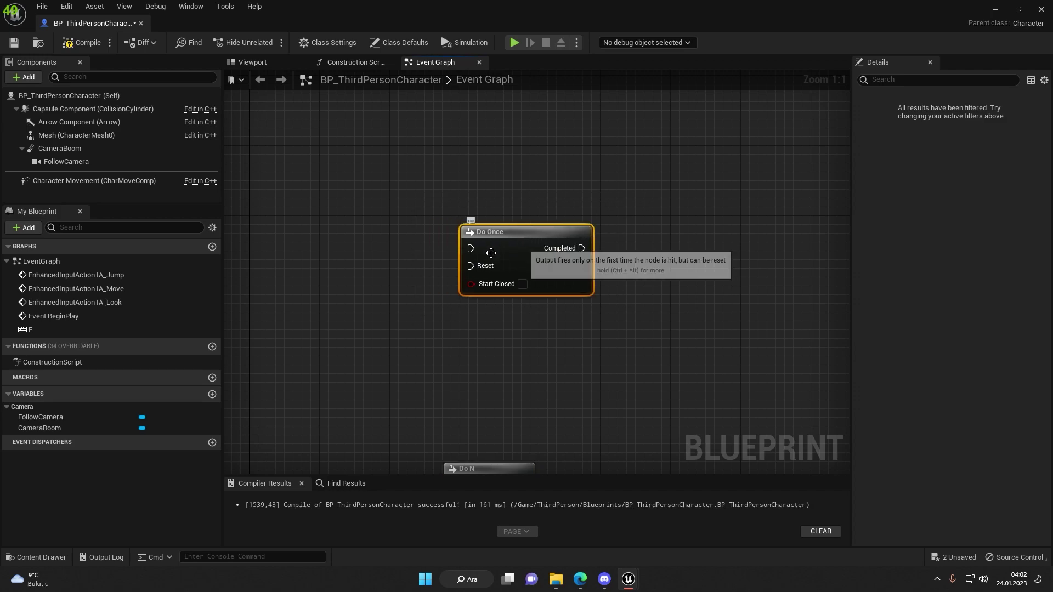
{"action": "right_click_drag", "start_coordinate": [533, 214], "coordinate": [599, 210]}
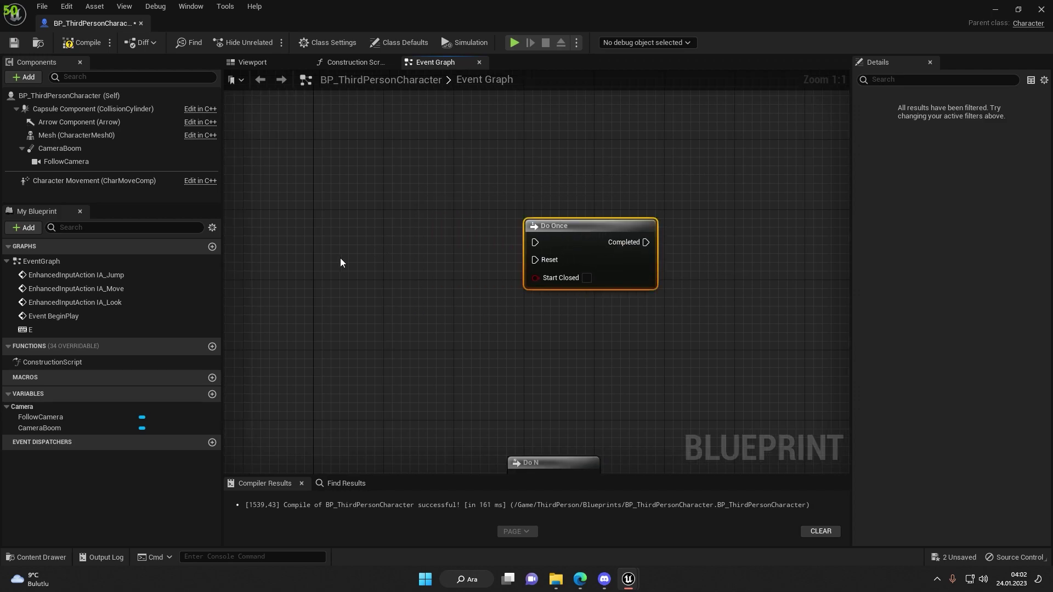
Step: Add a key 1 event node to the graph
{"action": "right_click", "coordinate": [369, 255]}
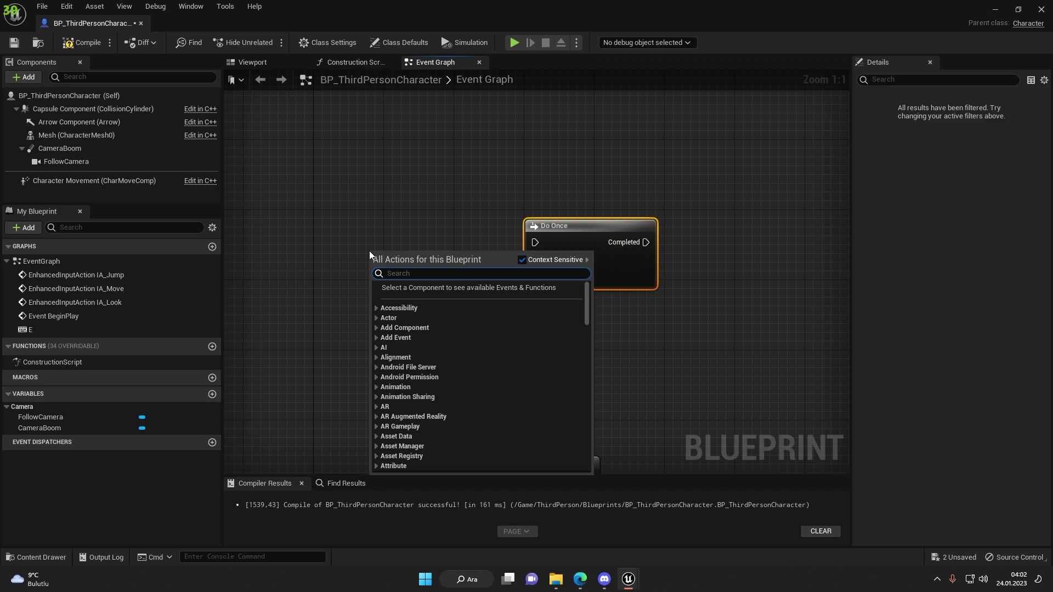
{"action": "type", "text": "key"}
{"action": "scroll", "coordinate": [492, 392], "scroll_direction": "down", "scroll_amount": 5}
{"action": "scroll", "coordinate": [441, 359], "scroll_direction": "down", "scroll_amount": 3}
{"action": "scroll", "coordinate": [440, 359], "scroll_direction": "up", "scroll_amount": 3}
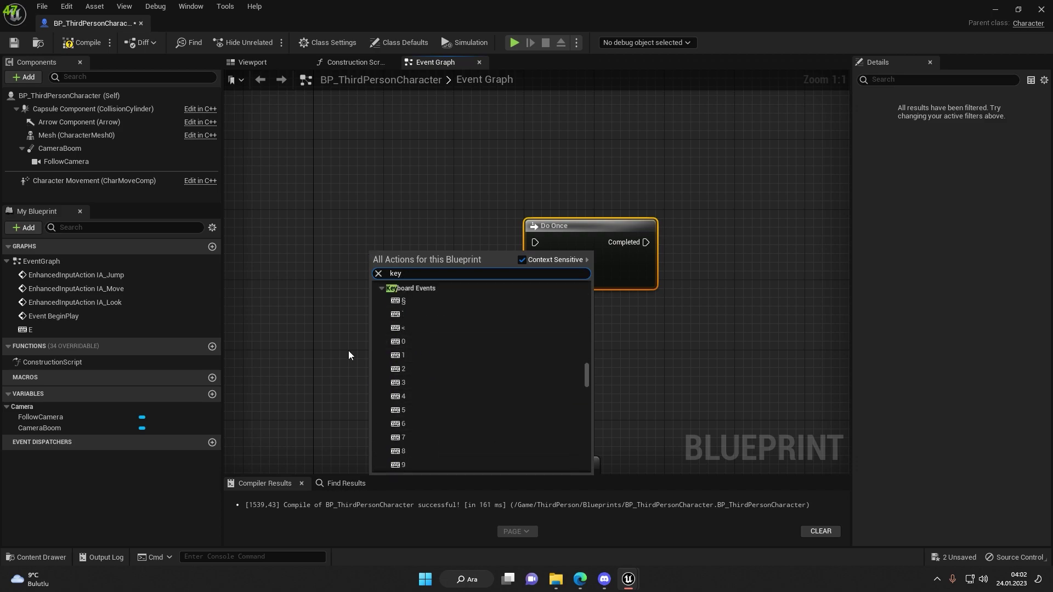
{"action": "scroll", "coordinate": [449, 307], "scroll_direction": "down", "scroll_amount": 5}
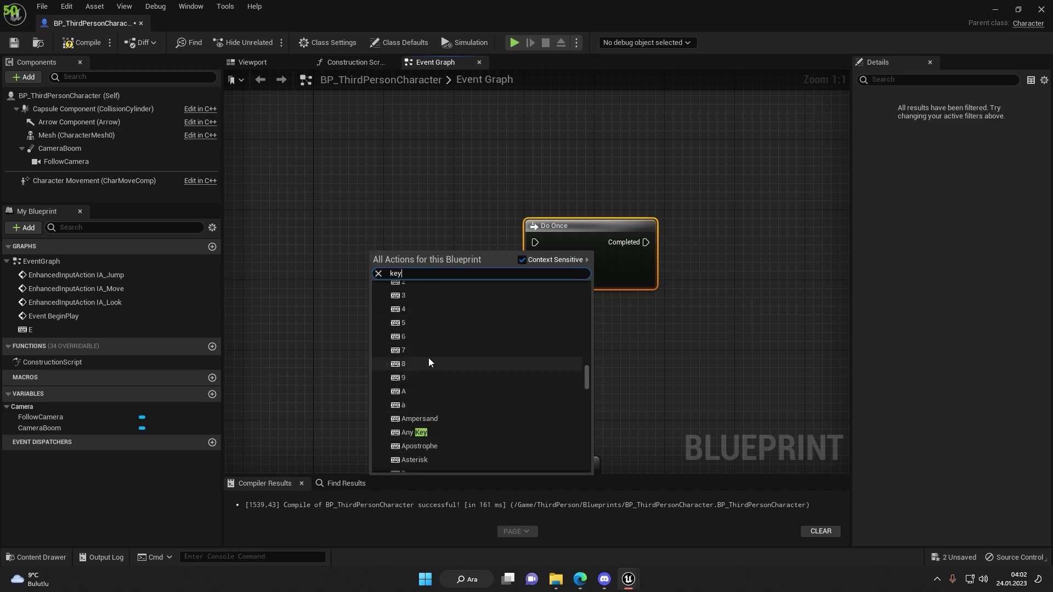
{"action": "scroll", "coordinate": [434, 341], "scroll_direction": "up", "scroll_amount": 2}
{"action": "left_click", "coordinate": [400, 321]}
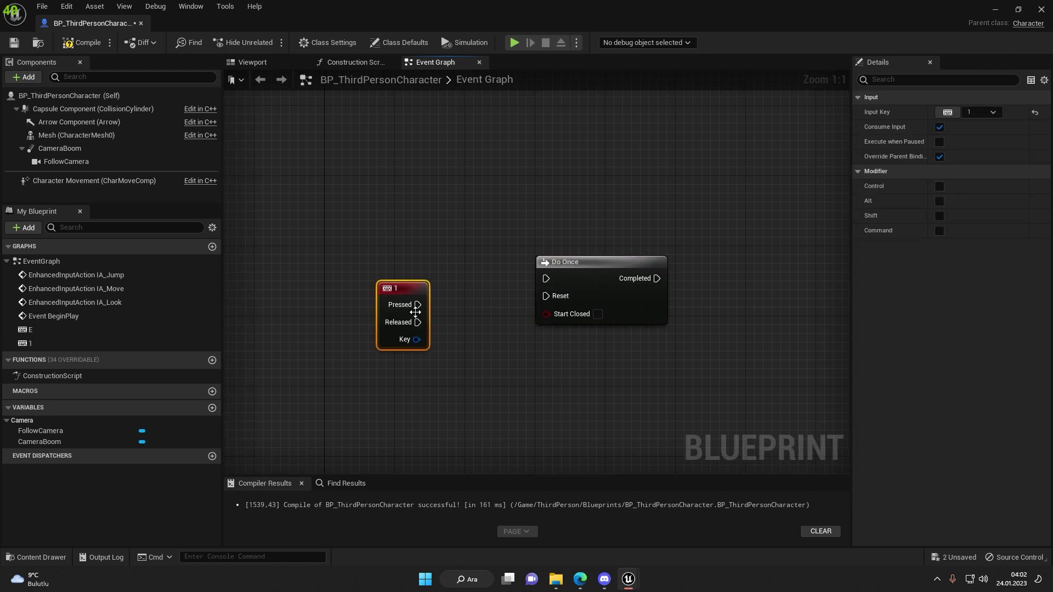
Step: Wire key 1 Pressed into Do Once and move Do Once closer to it
{"action": "left_click_drag", "start_coordinate": [417, 304], "coordinate": [545, 279]}
{"action": "left_click_drag", "start_coordinate": [388, 291], "coordinate": [370, 274]}
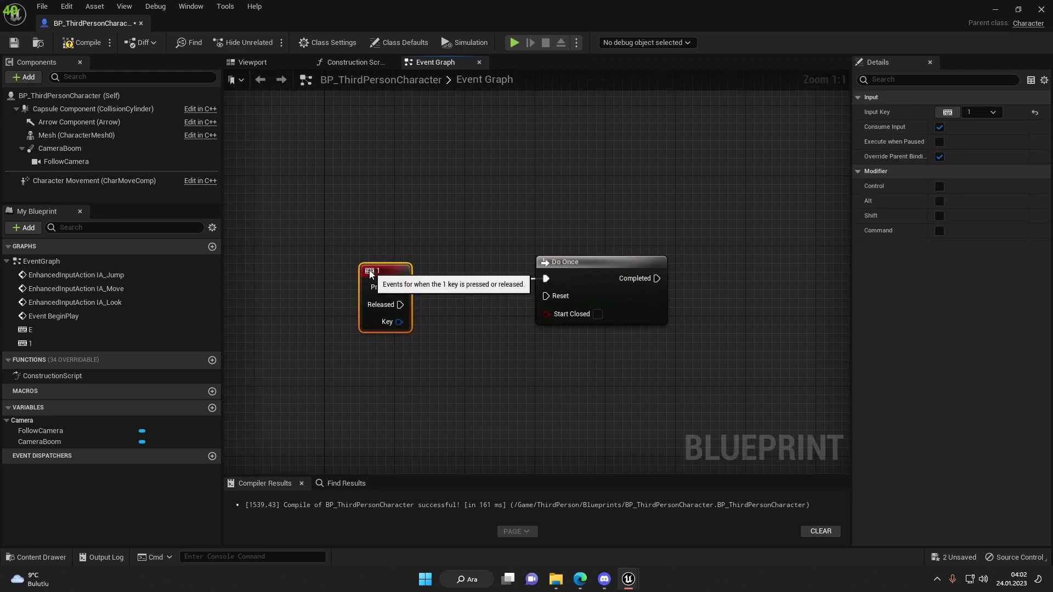
{"action": "left_click_drag", "start_coordinate": [493, 263], "coordinate": [417, 264]}
{"action": "right_click_drag", "start_coordinate": [602, 262], "coordinate": [680, 262]}
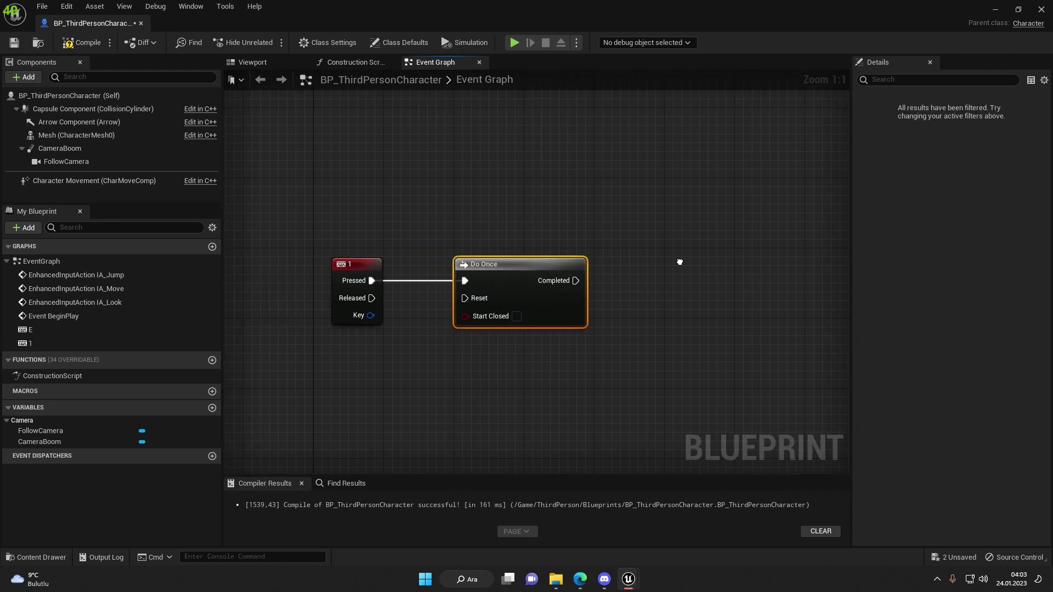
{"action": "mouse_move", "coordinate": [664, 226]}
{"action": "left_mouse_down"}
{"action": "mouse_move", "coordinate": [446, 354]}
{"action": "mouse_move", "coordinate": [563, 341]}
{"action": "left_mouse_up"}
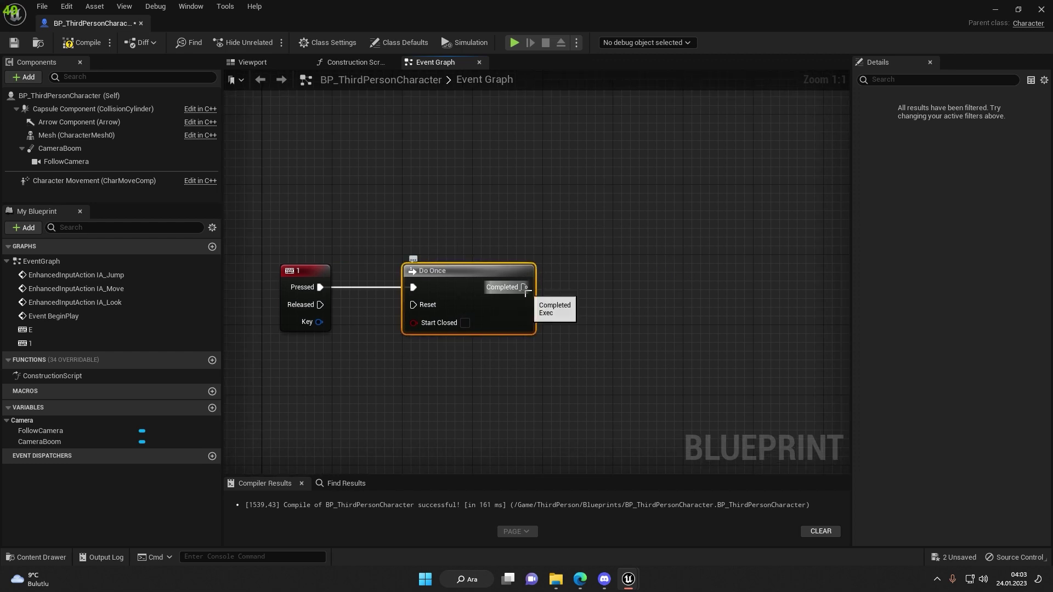
Step: Add a Print String node from Do Once's Completed output with In String 'sa'
{"action": "left_click_drag", "start_coordinate": [529, 289], "coordinate": [611, 288]}
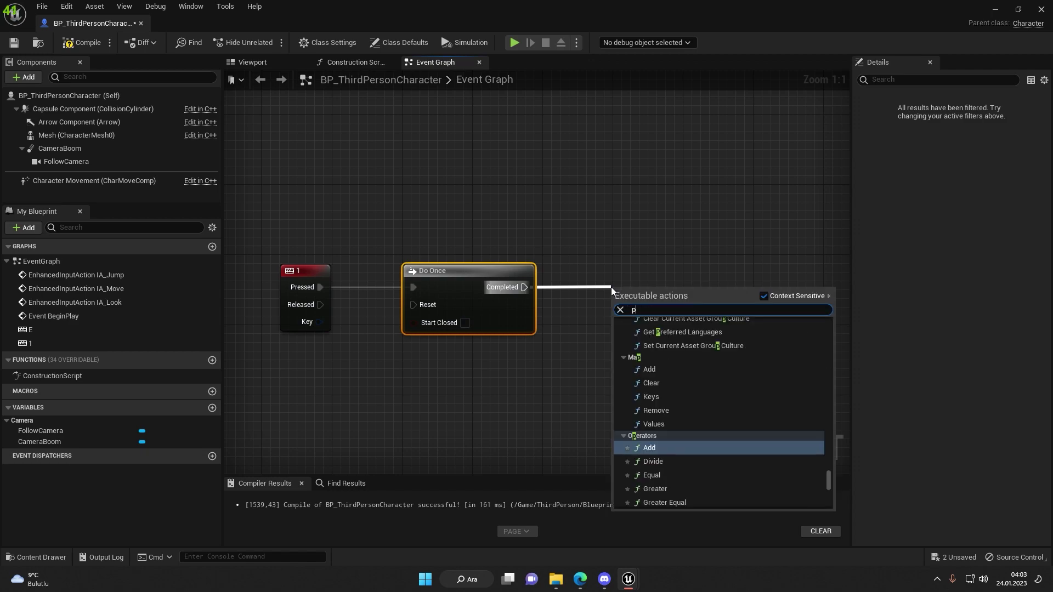
{"action": "type", "text": "print"}
{"action": "key", "text": "Return"}
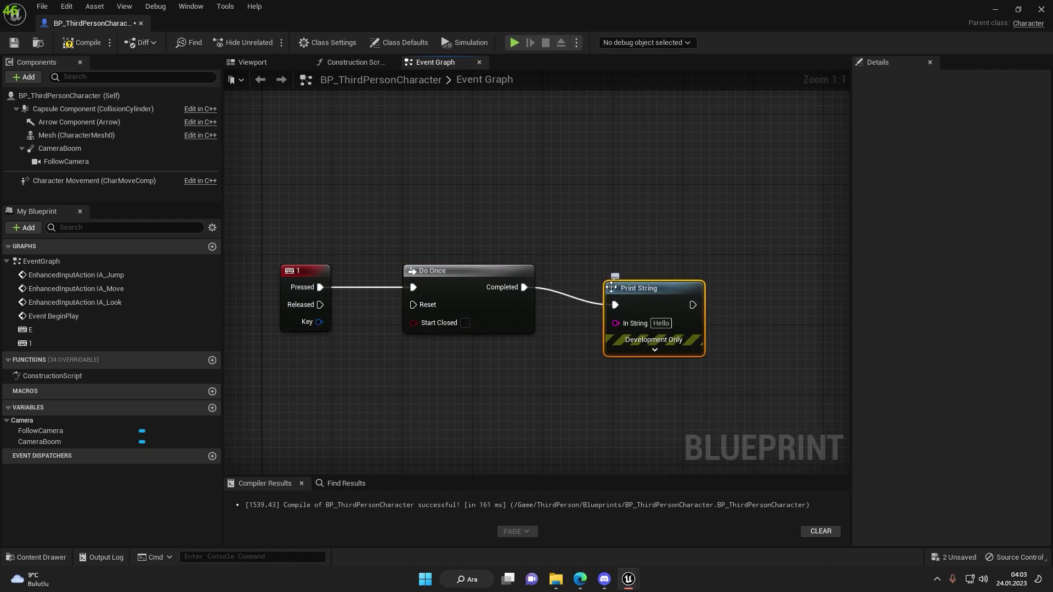
{"action": "left_click", "coordinate": [660, 297]}
{"action": "type", "text": "sa"}
{"action": "left_click", "coordinate": [708, 344]}
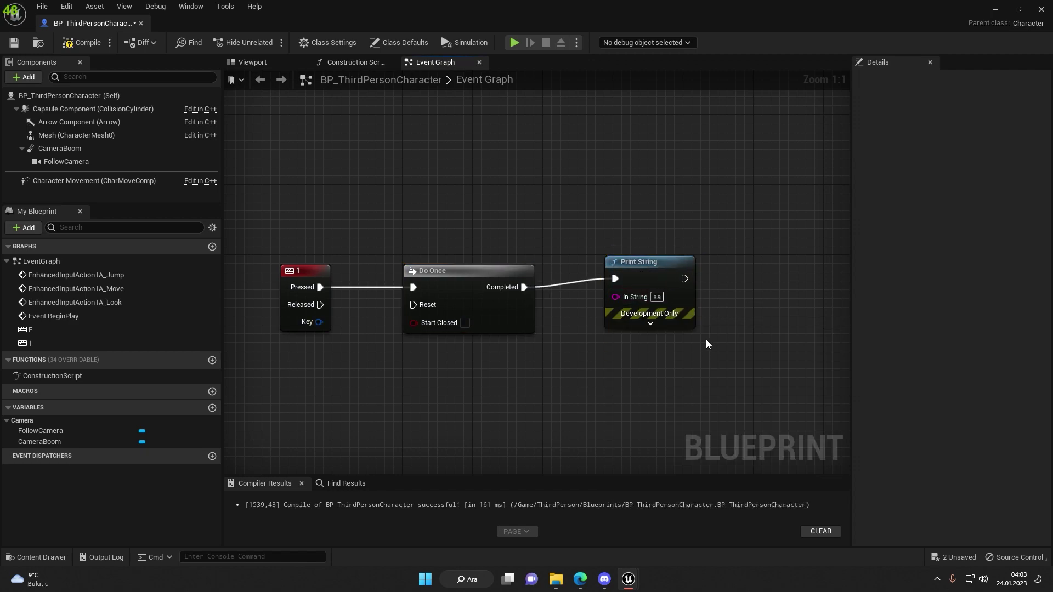
Step: Reselect Print String and Do Once and redraw the Completed connection
{"action": "right_click_drag", "start_coordinate": [747, 265], "coordinate": [566, 262]}
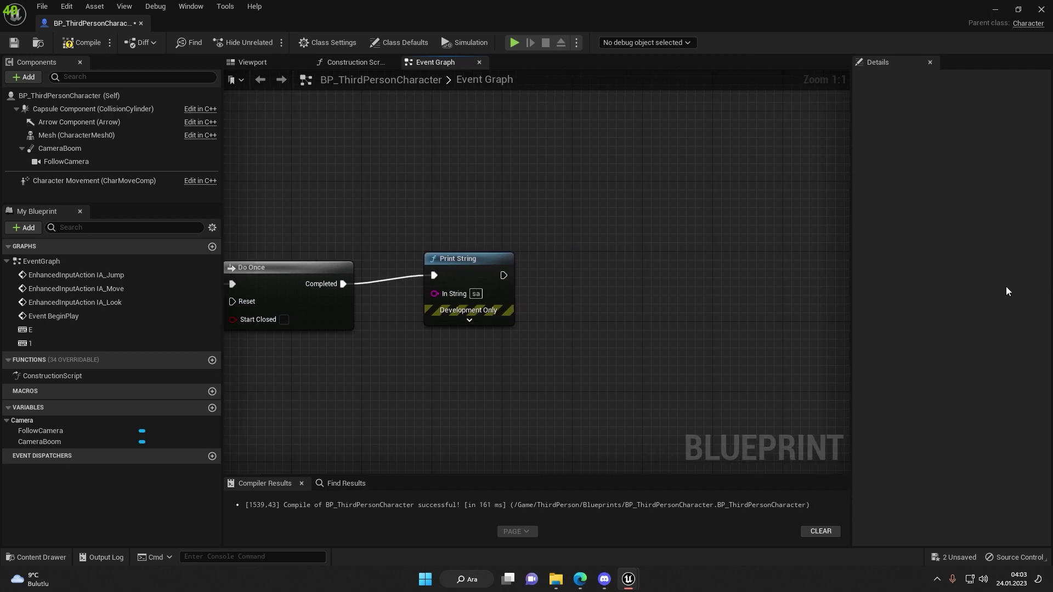
{"action": "right_click_drag", "start_coordinate": [622, 288], "coordinate": [761, 264]}
{"action": "left_click", "coordinate": [598, 294]}
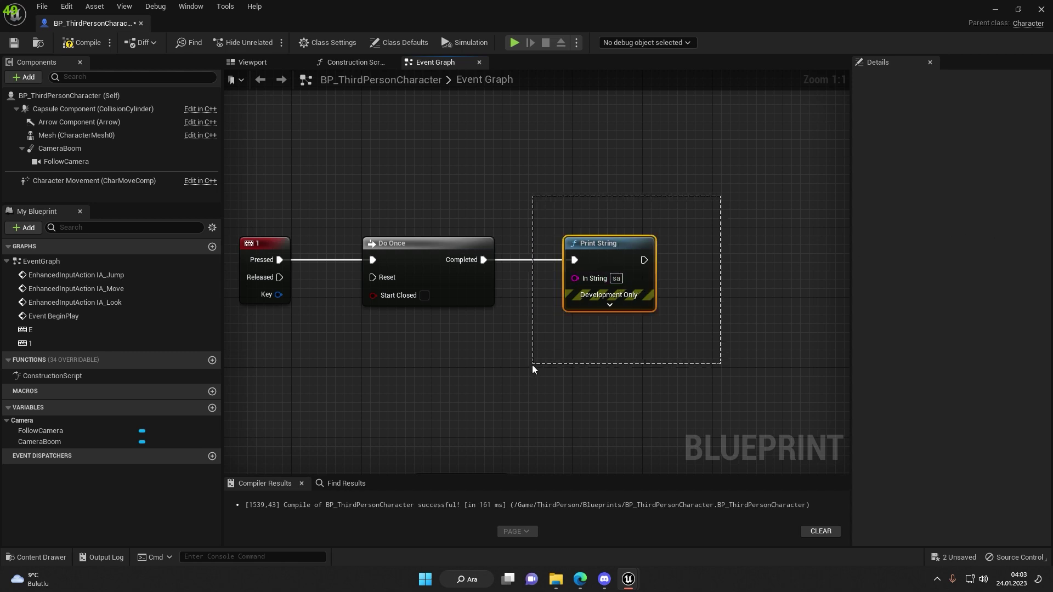
{"action": "mouse_move", "coordinate": [552, 354]}
{"action": "left_mouse_down"}
{"action": "mouse_move", "coordinate": [366, 308]}
{"action": "mouse_move", "coordinate": [355, 332]}
{"action": "left_mouse_up"}
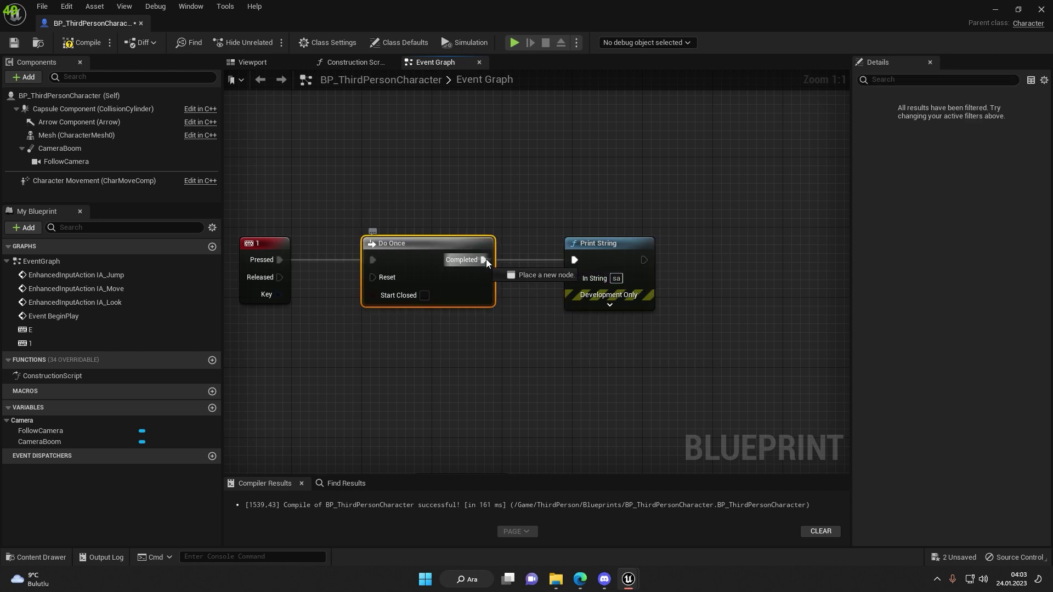
{"action": "mouse_move", "coordinate": [483, 259]}
{"action": "left_mouse_down"}
{"action": "mouse_move", "coordinate": [598, 195]}
{"action": "mouse_move", "coordinate": [574, 260]}
{"action": "left_mouse_up"}
Step: Shift the key 1 node slightly left and Print String further right
{"action": "scroll", "coordinate": [426, 267], "scroll_direction": "down", "scroll_amount": 3}
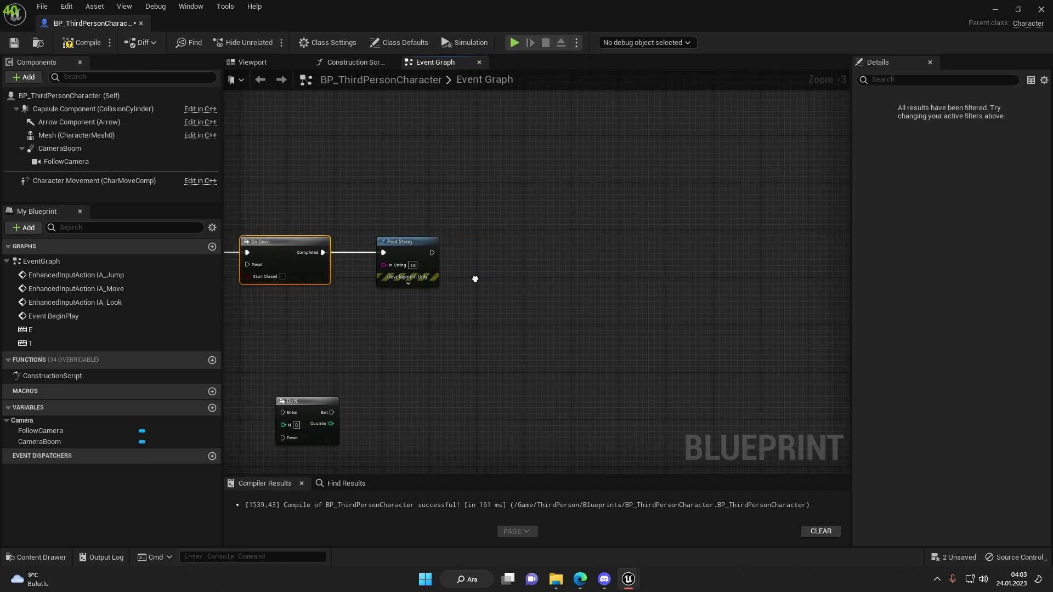
{"action": "scroll", "coordinate": [475, 278], "scroll_direction": "up", "scroll_amount": 2}
{"action": "mouse_move", "coordinate": [475, 277]}
{"action": "right_mouse_down"}
{"action": "mouse_move", "coordinate": [795, 259]}
{"action": "mouse_move", "coordinate": [614, 241]}
{"action": "mouse_move", "coordinate": [291, 239]}
{"action": "right_mouse_up"}
{"action": "scroll", "coordinate": [574, 257], "scroll_direction": "up", "scroll_amount": 1}
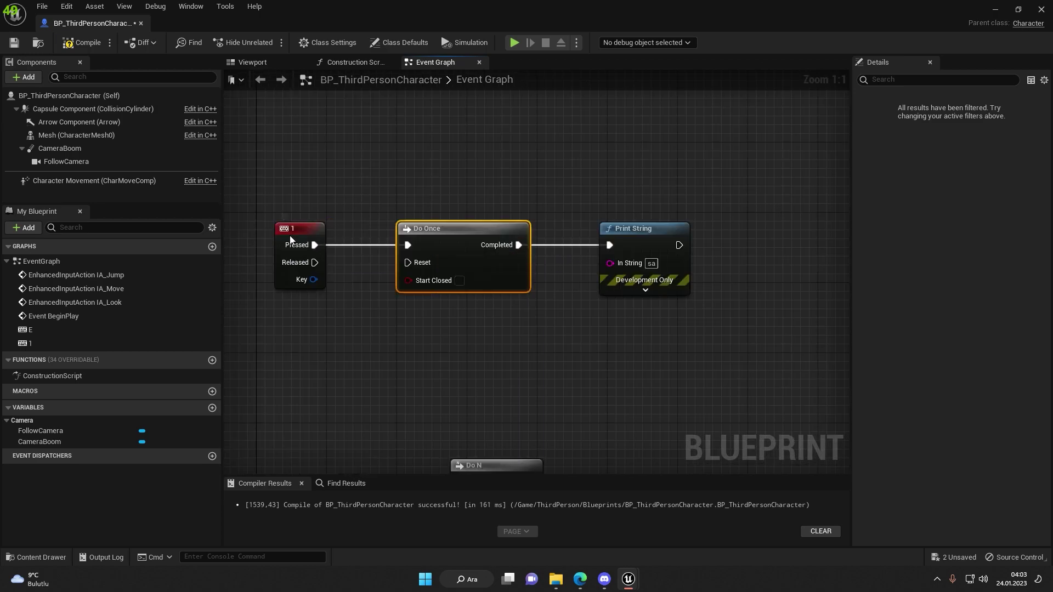
{"action": "left_click_drag", "start_coordinate": [291, 240], "coordinate": [264, 240]}
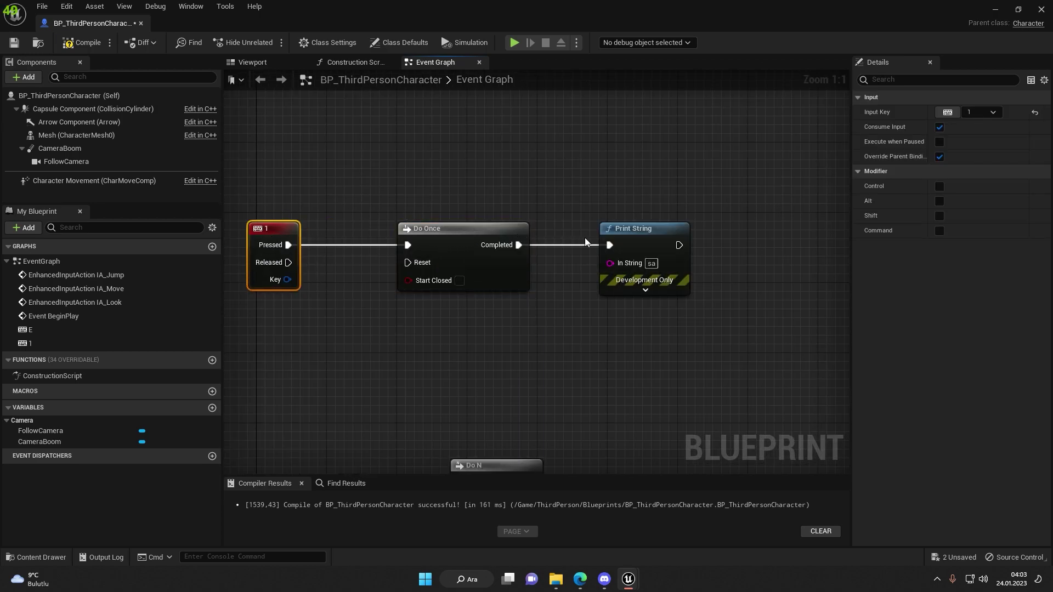
{"action": "left_click", "coordinate": [631, 233]}
{"action": "left_click_drag", "start_coordinate": [631, 233], "coordinate": [693, 233]}
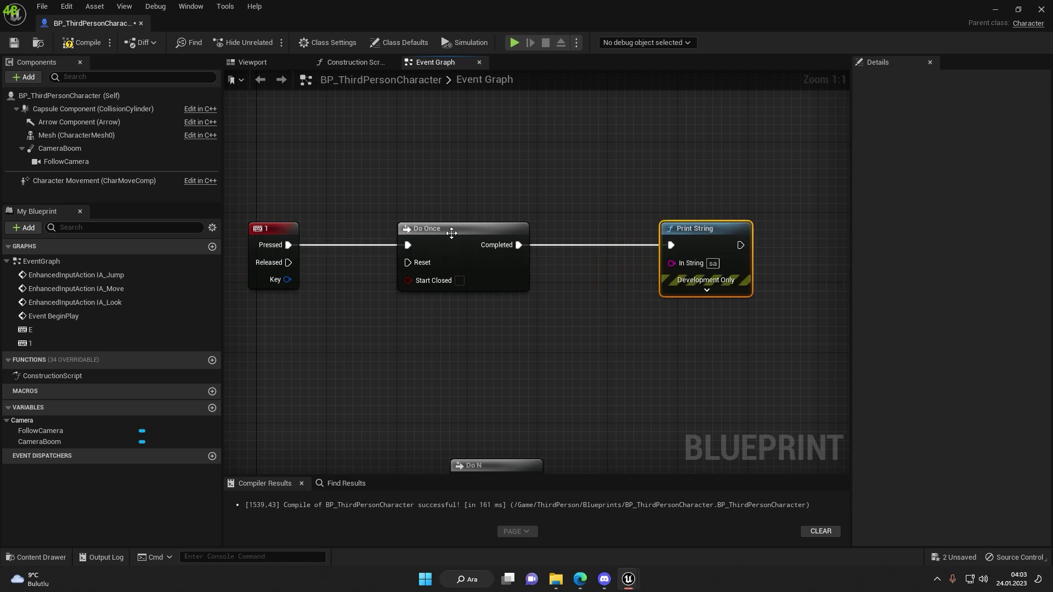
Step: Nudge Do Once left, compile, and shrink the Blueprint window to reveal the level
{"action": "left_click_drag", "start_coordinate": [452, 234], "coordinate": [442, 233]}
{"action": "left_click_drag", "start_coordinate": [572, 184], "coordinate": [375, 319]}
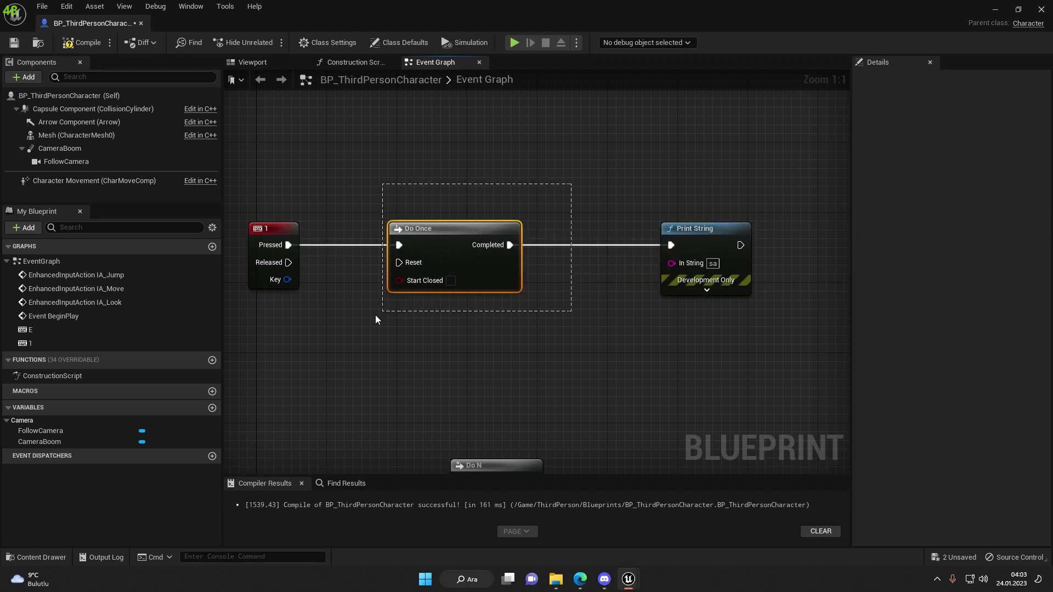
{"action": "left_click", "coordinate": [84, 48]}
{"action": "left_click_drag", "start_coordinate": [527, 3], "coordinate": [464, 486]}
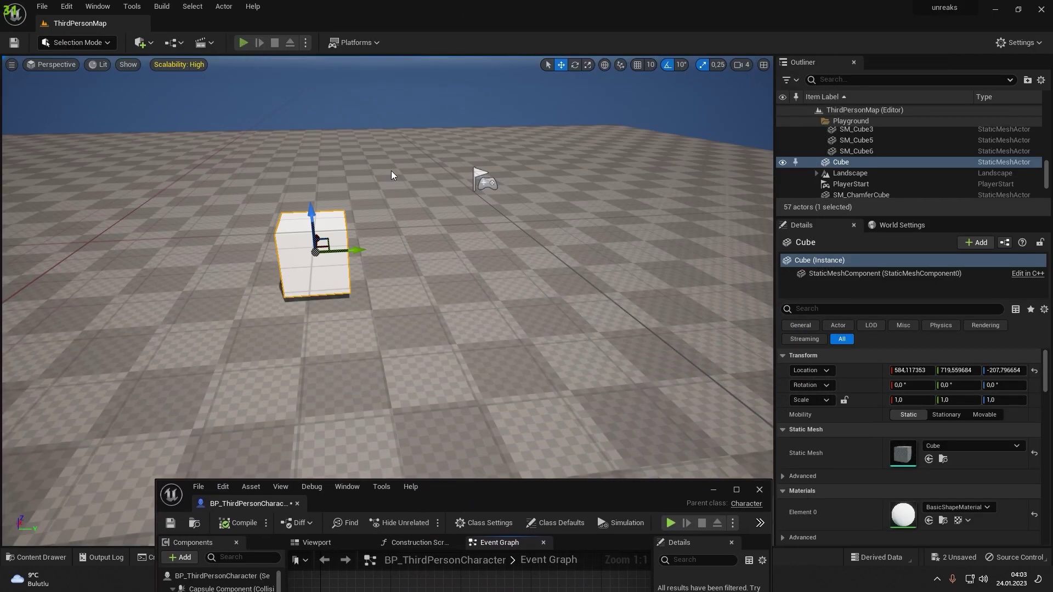
{"action": "key", "text": "alt+p"}
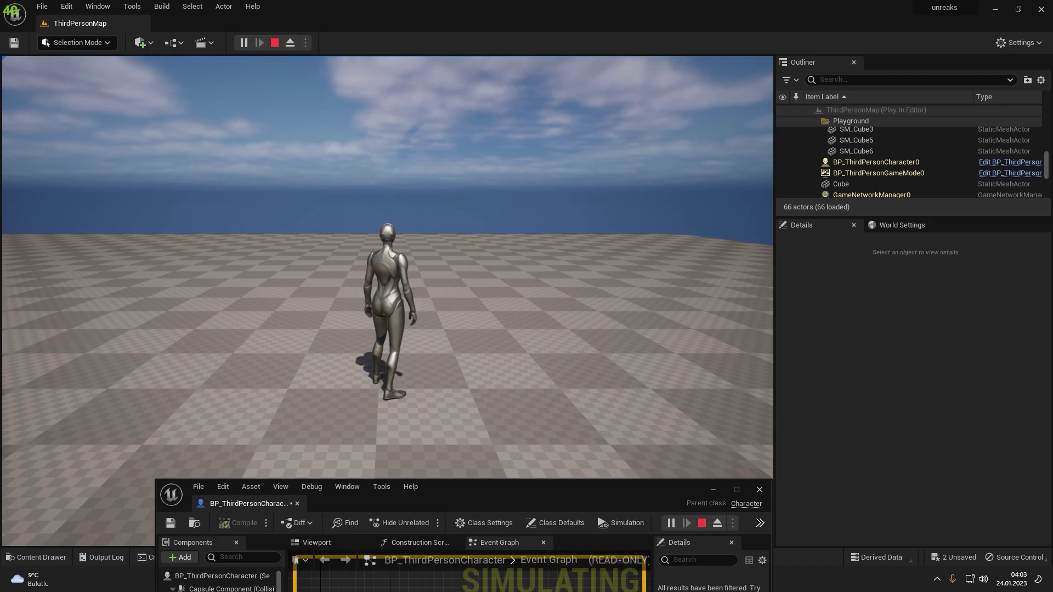
{"action": "key", "text": "Escape"}
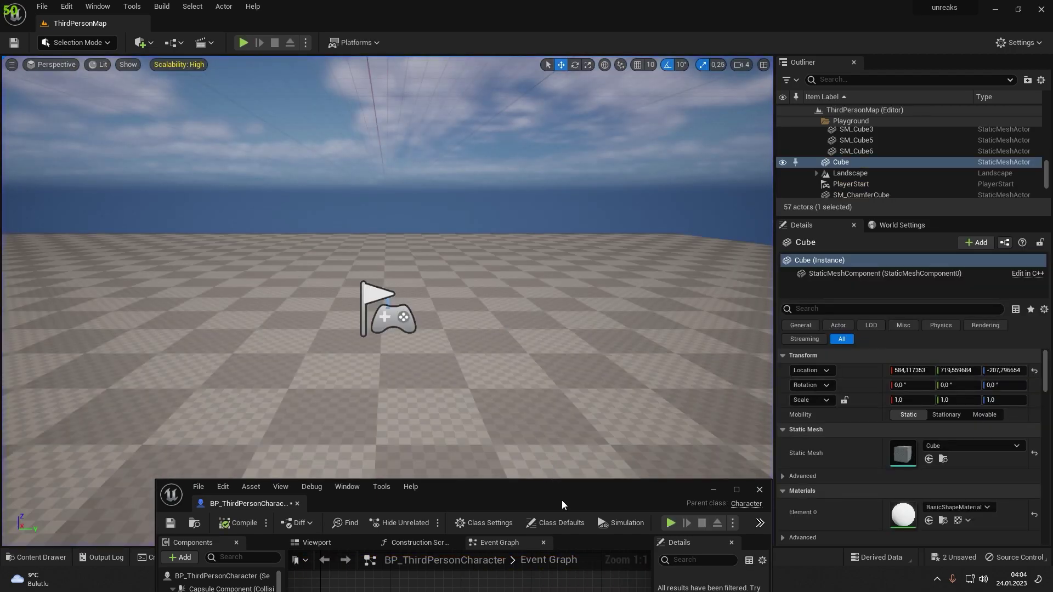
{"action": "double_click", "coordinate": [562, 500]}
Step: Reconnect Do Once's Completed output to Print String and select both nodes
{"action": "left_click_drag", "start_coordinate": [510, 245], "coordinate": [676, 247]}
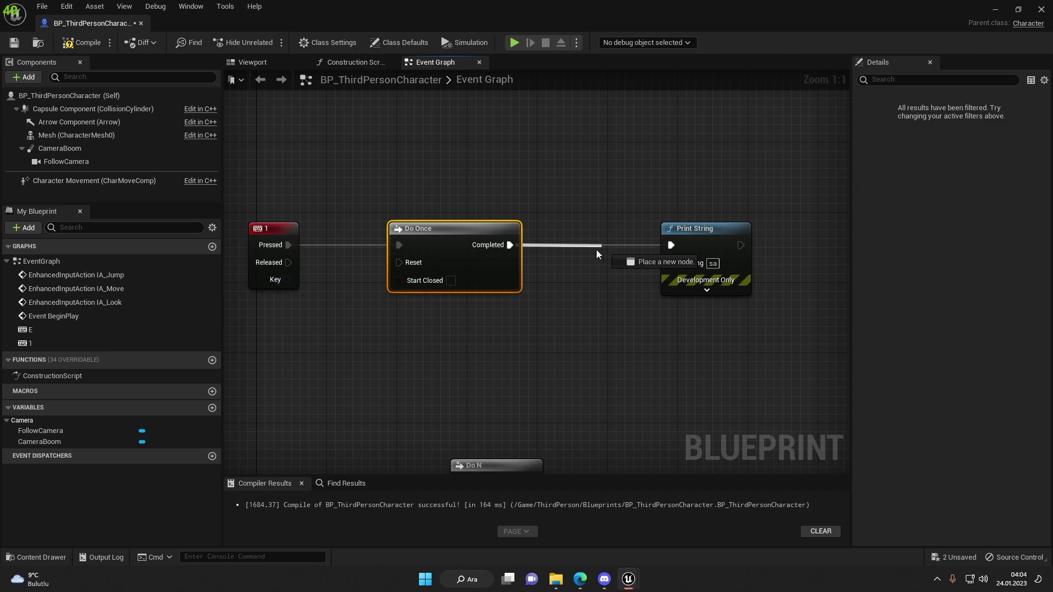
{"action": "right_click_drag", "start_coordinate": [597, 249], "coordinate": [538, 237]}
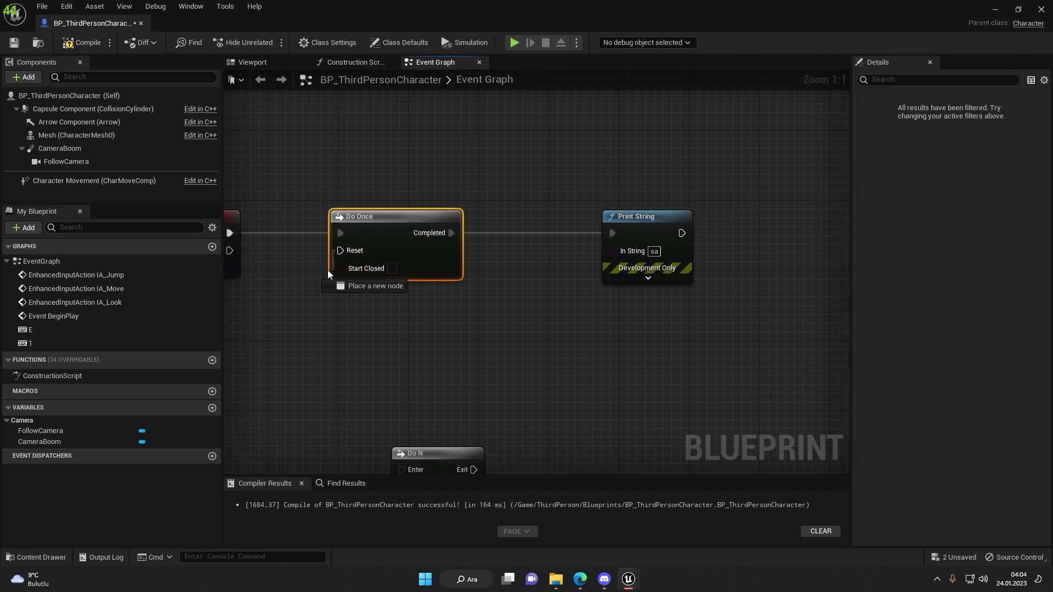
{"action": "right_click", "coordinate": [354, 261]}
{"action": "right_click", "coordinate": [388, 282]}
{"action": "right_click_drag", "start_coordinate": [461, 226], "coordinate": [609, 212]}
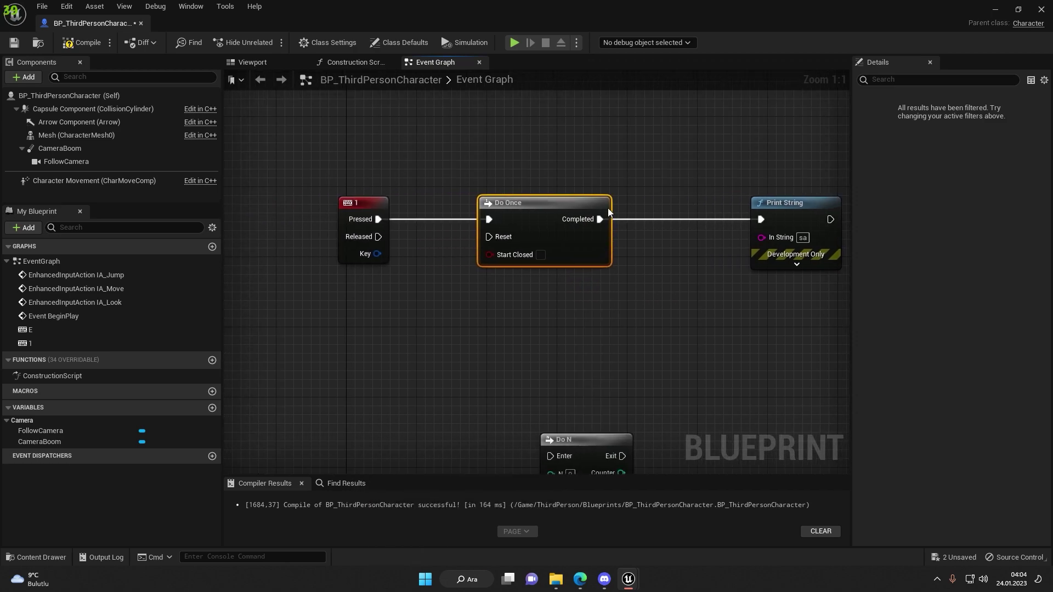
{"action": "right_click_drag", "start_coordinate": [553, 314], "coordinate": [433, 310]}
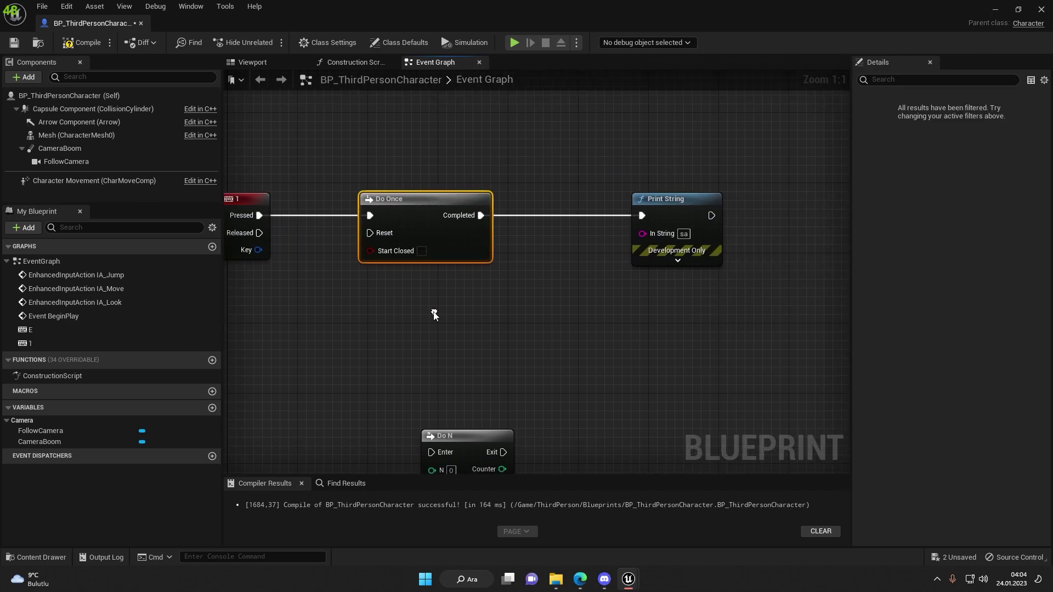
{"action": "left_click_drag", "start_coordinate": [742, 183], "coordinate": [375, 313]}
{"action": "right_click_drag", "start_coordinate": [507, 260], "coordinate": [577, 301]}
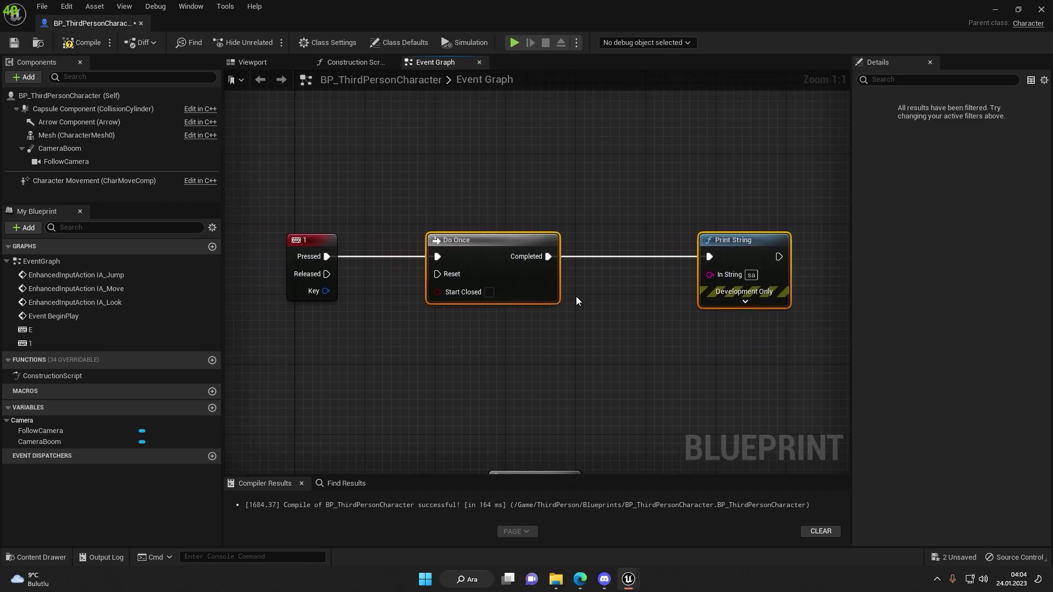
Step: Add a Delay node after Print String and line it up
{"action": "right_click_drag", "start_coordinate": [794, 256], "coordinate": [634, 258]}
{"action": "left_click_drag", "start_coordinate": [620, 259], "coordinate": [682, 250]}
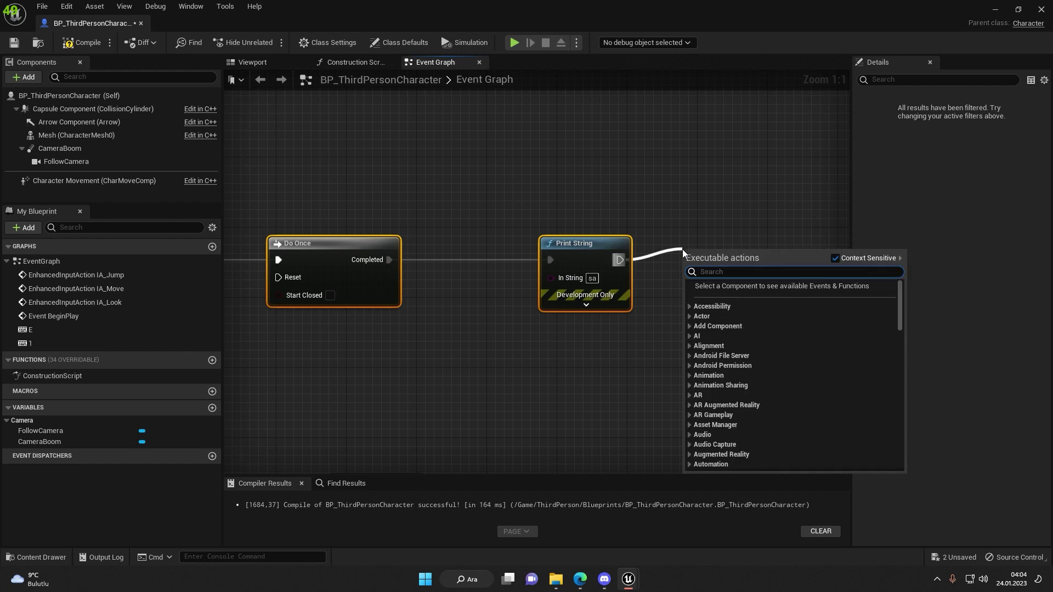
{"action": "type", "text": "delay"}
{"action": "key", "text": "Return"}
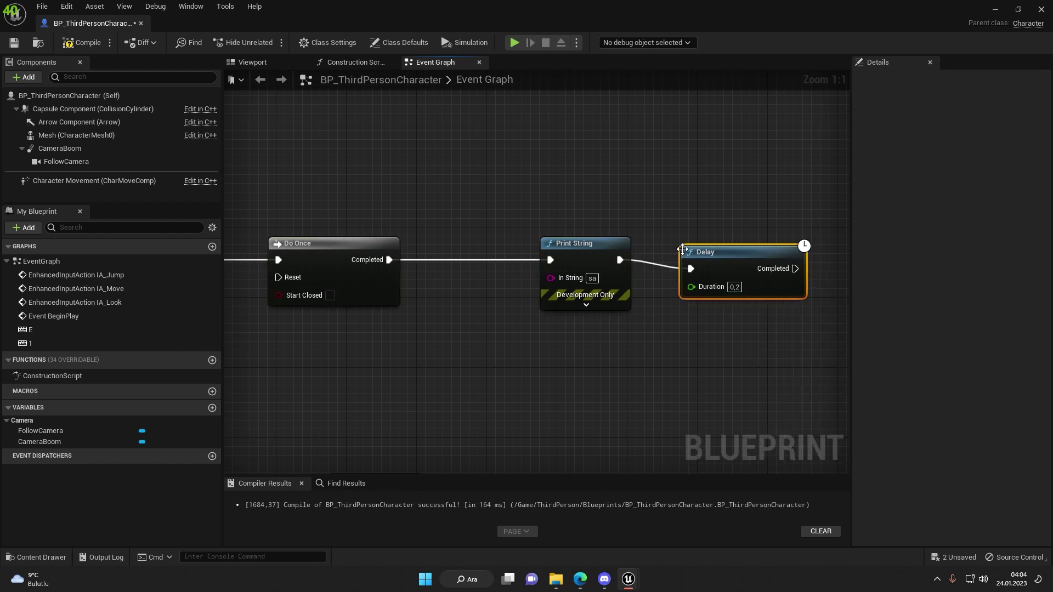
{"action": "right_click_drag", "start_coordinate": [728, 295], "coordinate": [682, 270]}
{"action": "mouse_move", "coordinate": [697, 228]}
{"action": "left_mouse_down"}
{"action": "mouse_move", "coordinate": [697, 220]}
{"action": "mouse_move", "coordinate": [301, 256]}
{"action": "left_mouse_up"}
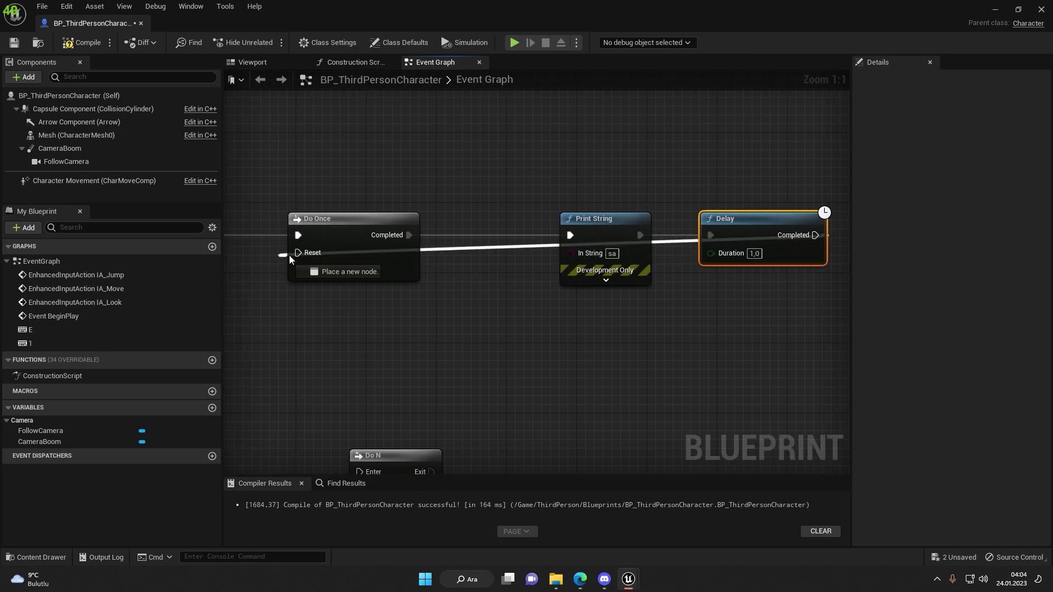
Step: Connect Delay's Completed output to Do Once's Reset and move Print String left
{"action": "mouse_move", "coordinate": [541, 313]}
{"action": "right_mouse_down"}
{"action": "mouse_move", "coordinate": [622, 310]}
{"action": "mouse_move", "coordinate": [669, 324]}
{"action": "right_mouse_up"}
{"action": "right_click_drag", "start_coordinate": [673, 274], "coordinate": [535, 268]}
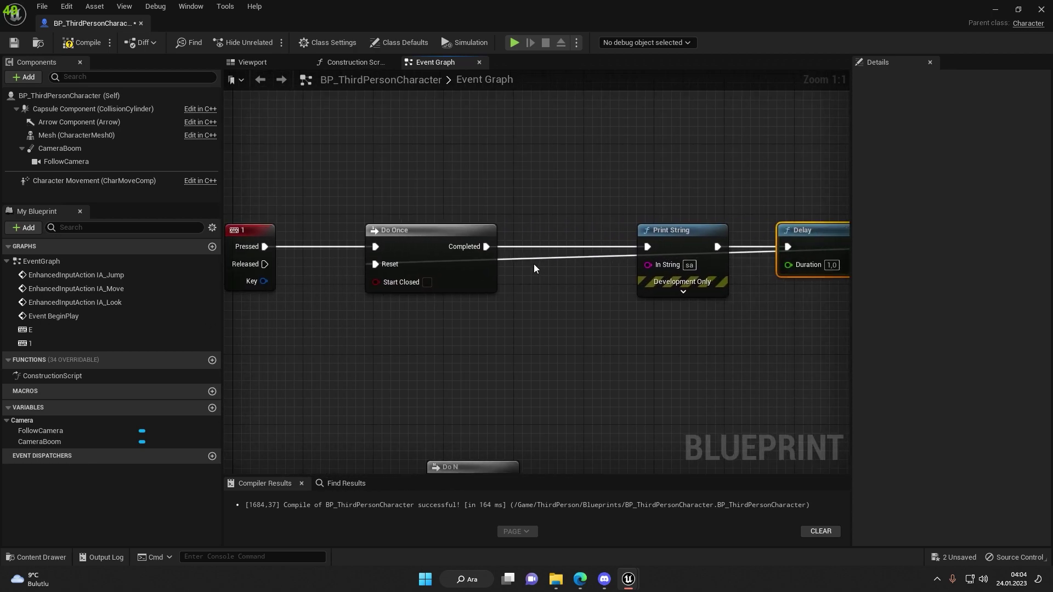
{"action": "left_click_drag", "start_coordinate": [667, 240], "coordinate": [614, 240]}
{"action": "right_click_drag", "start_coordinate": [769, 255], "coordinate": [718, 253]}
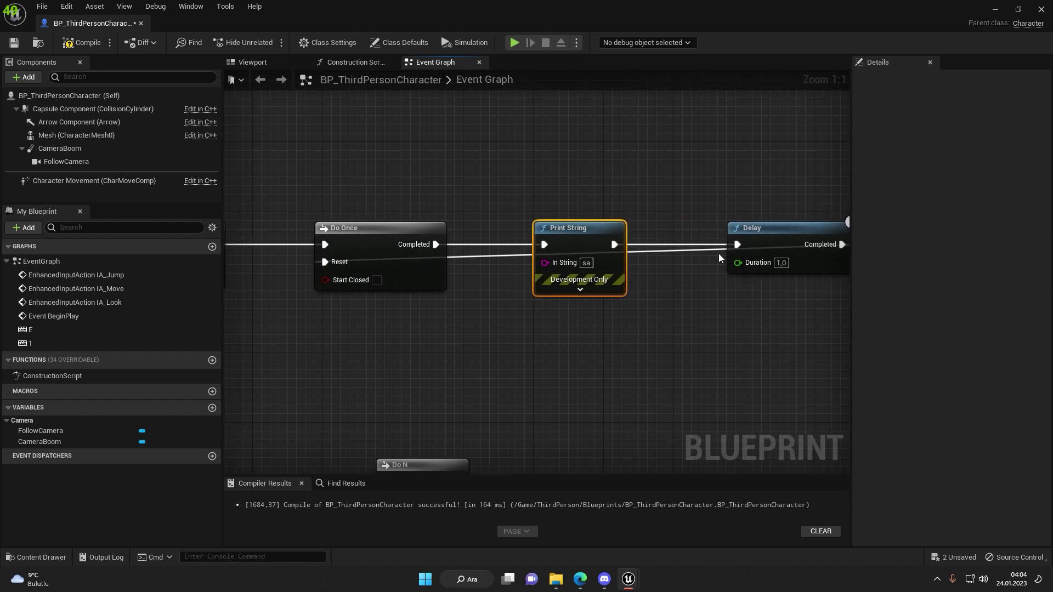
Step: Select the Do Once, Print String and Delay chain and restore down the Blueprint editor
{"action": "right_click_drag", "start_coordinate": [348, 262], "coordinate": [411, 273]}
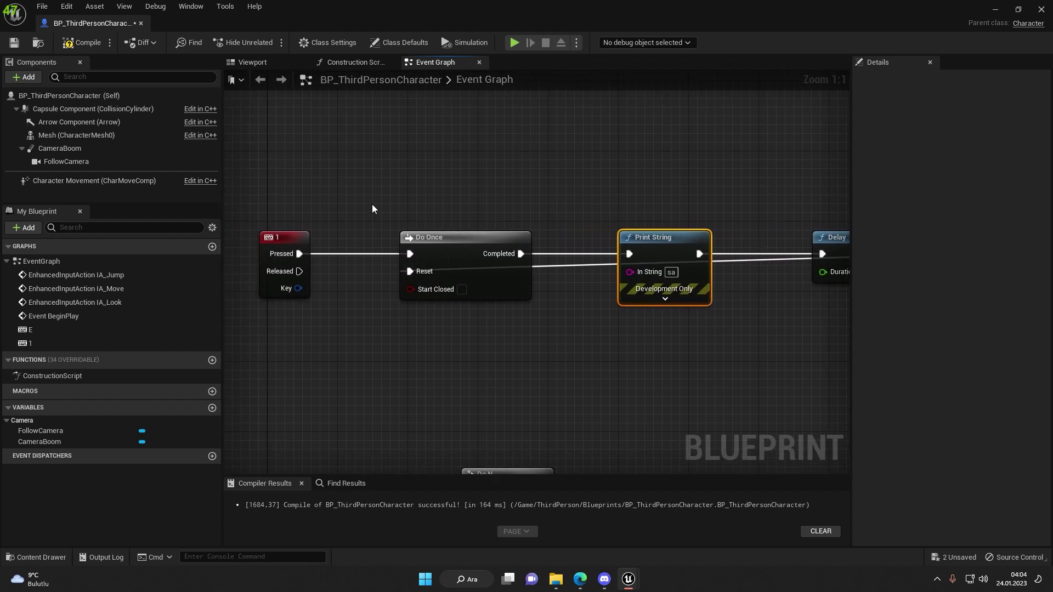
{"action": "left_click_drag", "start_coordinate": [373, 211], "coordinate": [818, 368]}
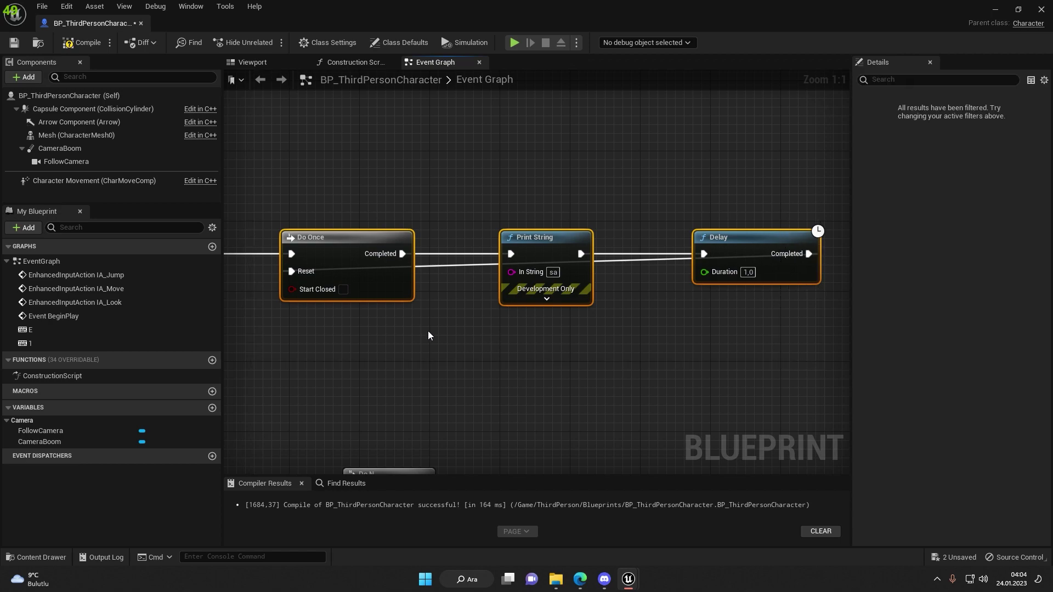
{"action": "right_click_drag", "start_coordinate": [429, 336], "coordinate": [577, 342]}
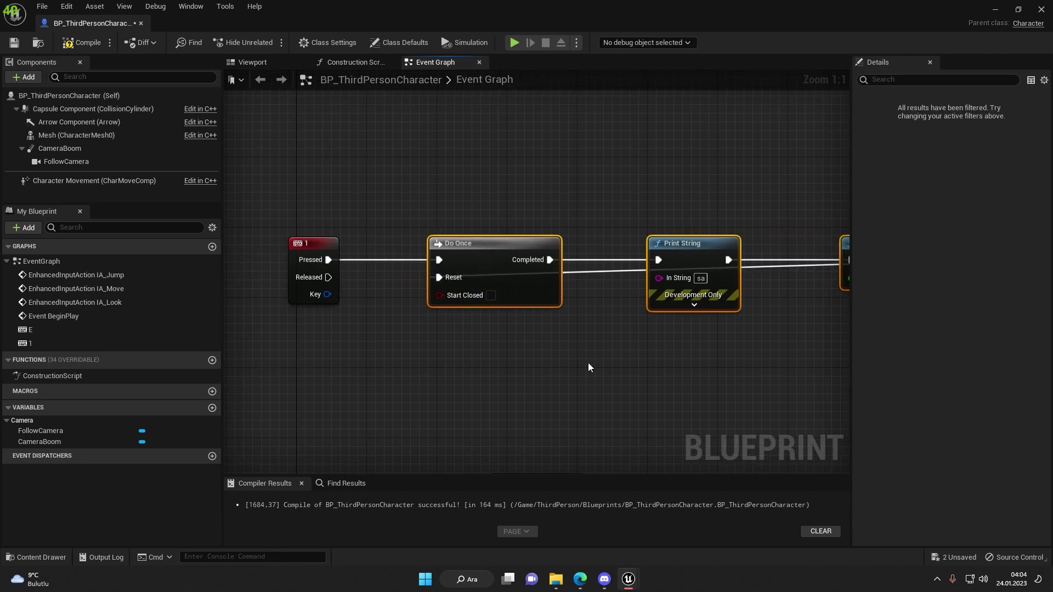
{"action": "right_click_drag", "start_coordinate": [588, 363], "coordinate": [462, 356]}
{"action": "mouse_move", "coordinate": [526, 11]}
{"action": "left_mouse_down"}
{"action": "mouse_move", "coordinate": [525, 457]}
{"action": "mouse_move", "coordinate": [500, 526]}
{"action": "left_mouse_up"}
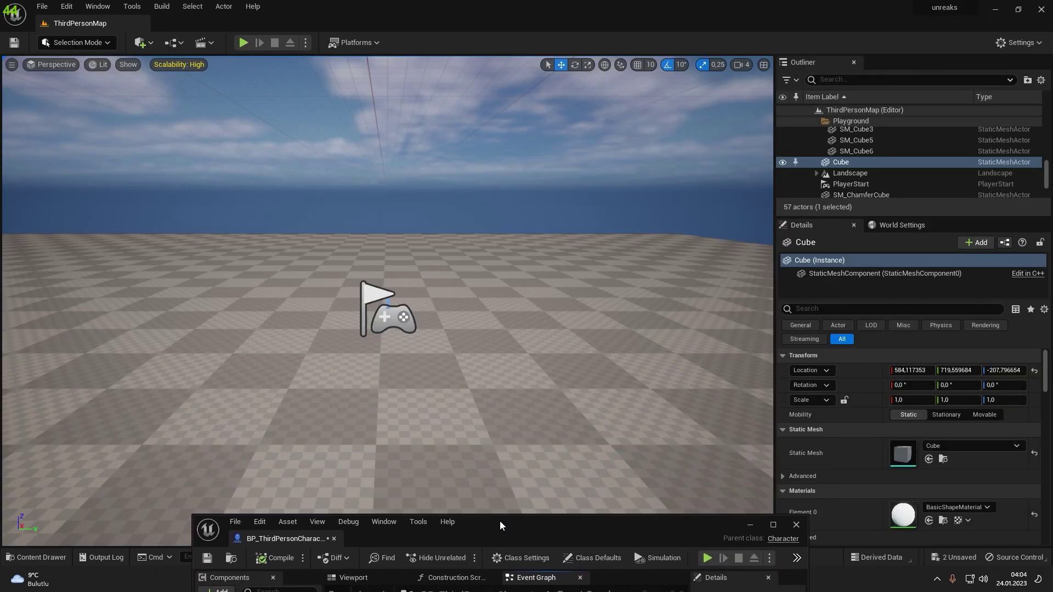
Step: Play the level, trigger the key event twice to print 'sa', stop, and select Print String and Delay
{"action": "left_click", "coordinate": [243, 42]}
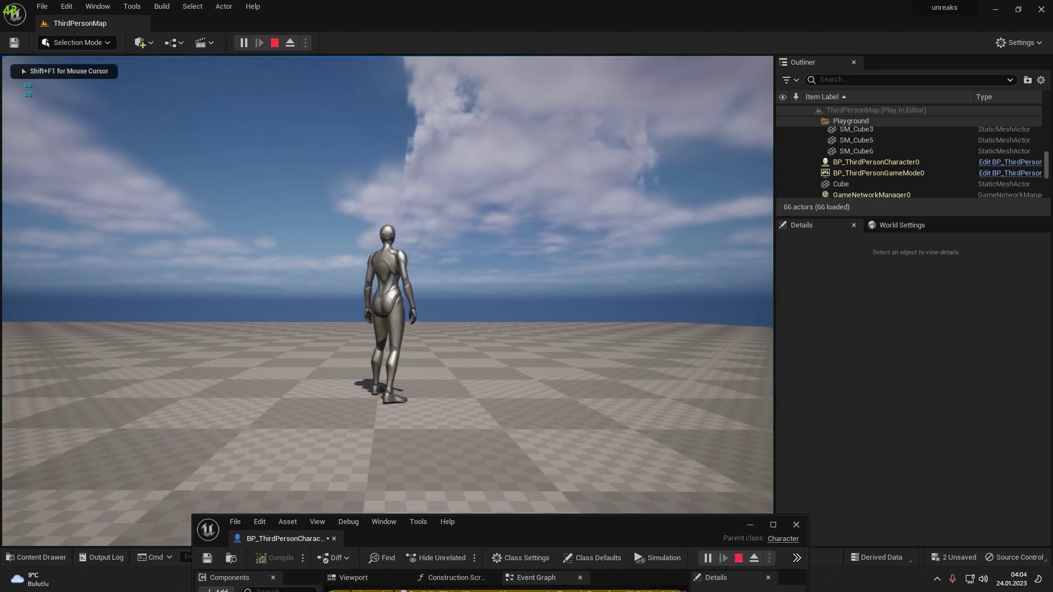
{"action": "key", "text": "e"}
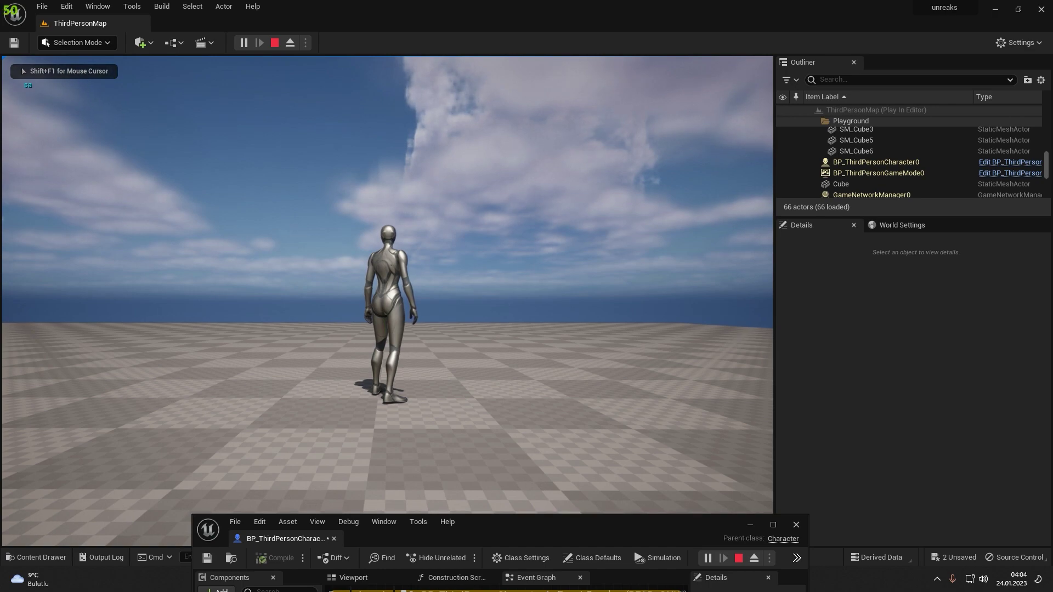
{"action": "key", "text": "e"}
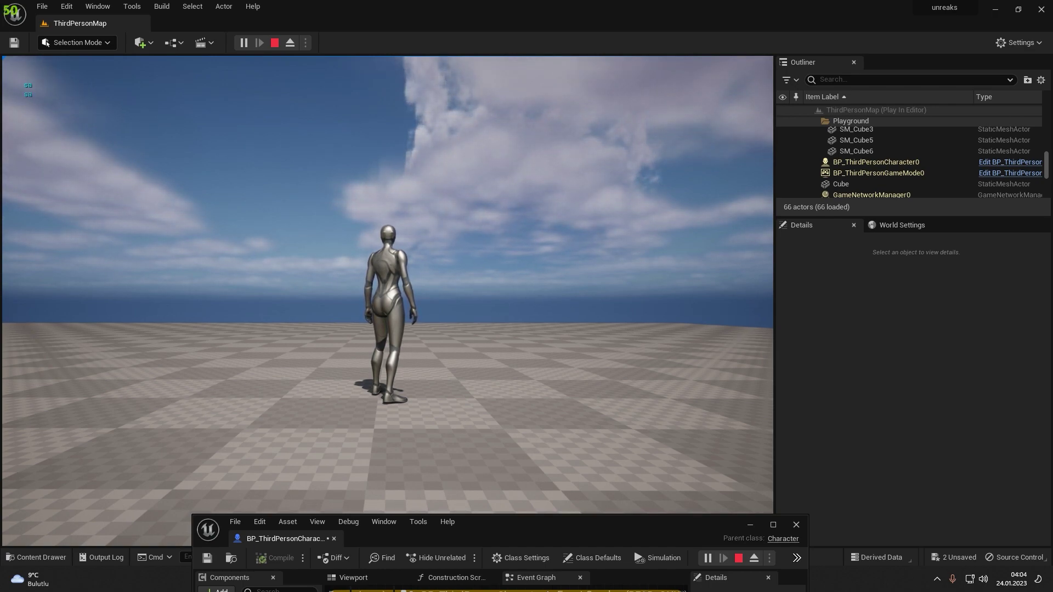
{"action": "key", "text": "Escape"}
{"action": "mouse_move", "coordinate": [337, 290]}
{"action": "right_mouse_down"}
{"action": "mouse_move", "coordinate": [380, 281]}
{"action": "mouse_move", "coordinate": [220, 288]}
{"action": "right_mouse_up"}
{"action": "left_click_drag", "start_coordinate": [763, 220], "coordinate": [433, 358]}
Step: Isolate the Delay node and delete it from the graph
{"action": "right_click_drag", "start_coordinate": [264, 336], "coordinate": [438, 335]}
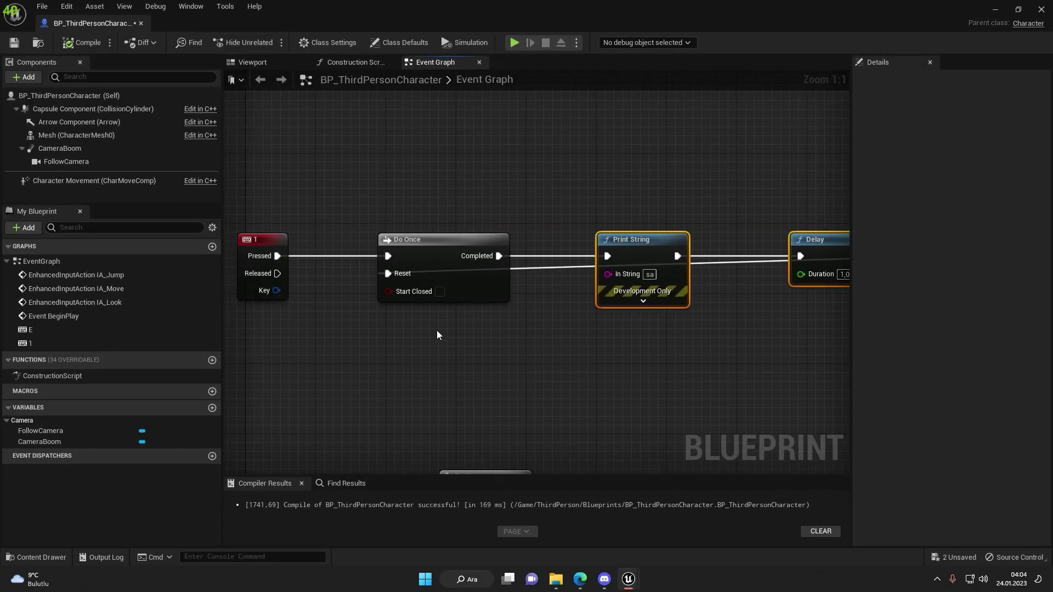
{"action": "right_click_drag", "start_coordinate": [525, 312], "coordinate": [449, 304]}
{"action": "left_click_drag", "start_coordinate": [803, 200], "coordinate": [683, 325]}
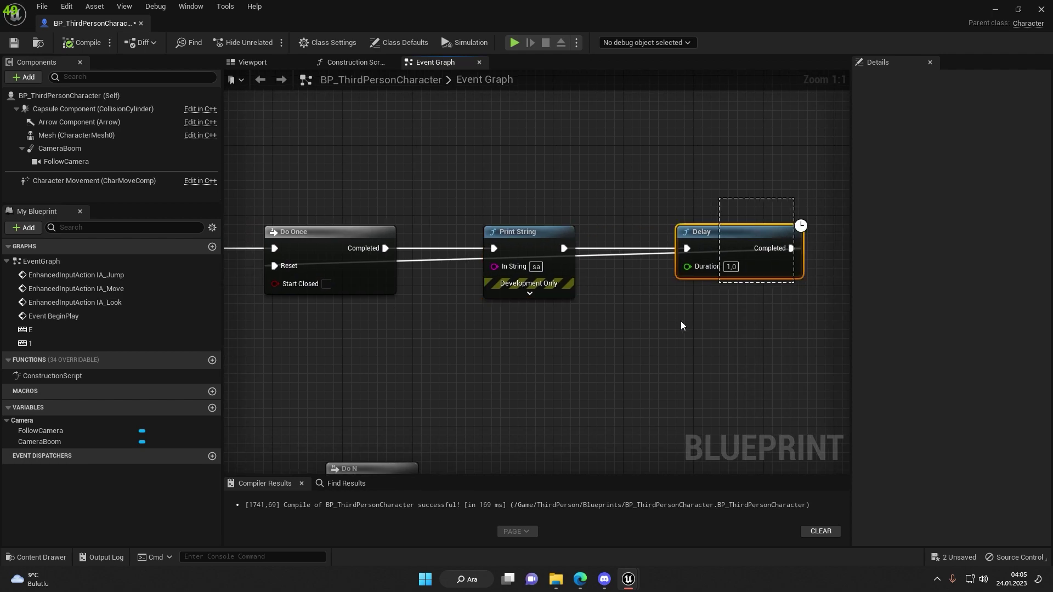
{"action": "key", "text": "Delete"}
Step: Tick Start Closed on the Do Once node
{"action": "right_click_drag", "start_coordinate": [528, 325], "coordinate": [642, 320]}
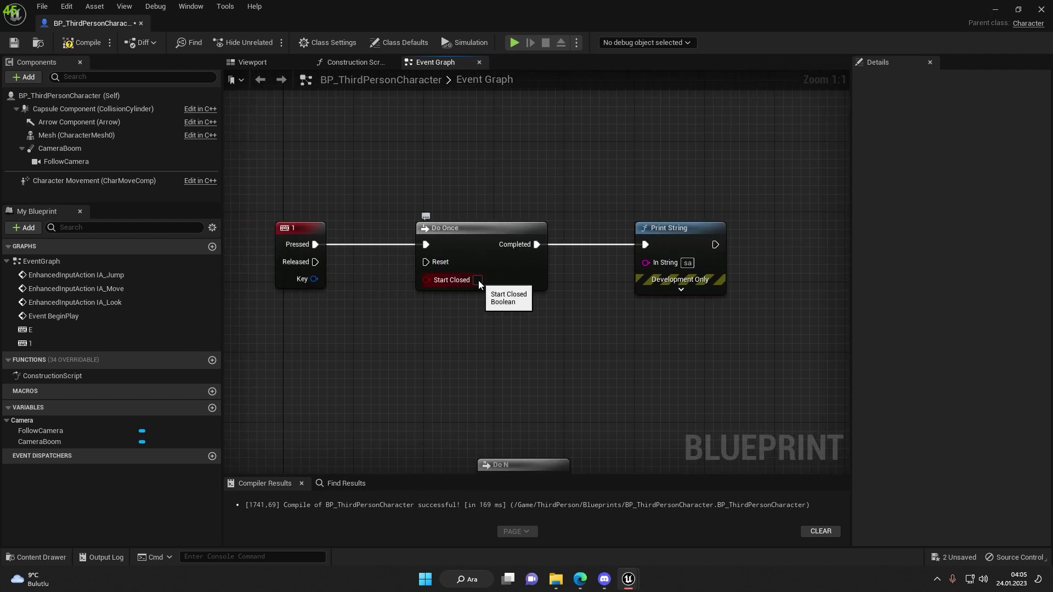
{"action": "left_click", "coordinate": [478, 280]}
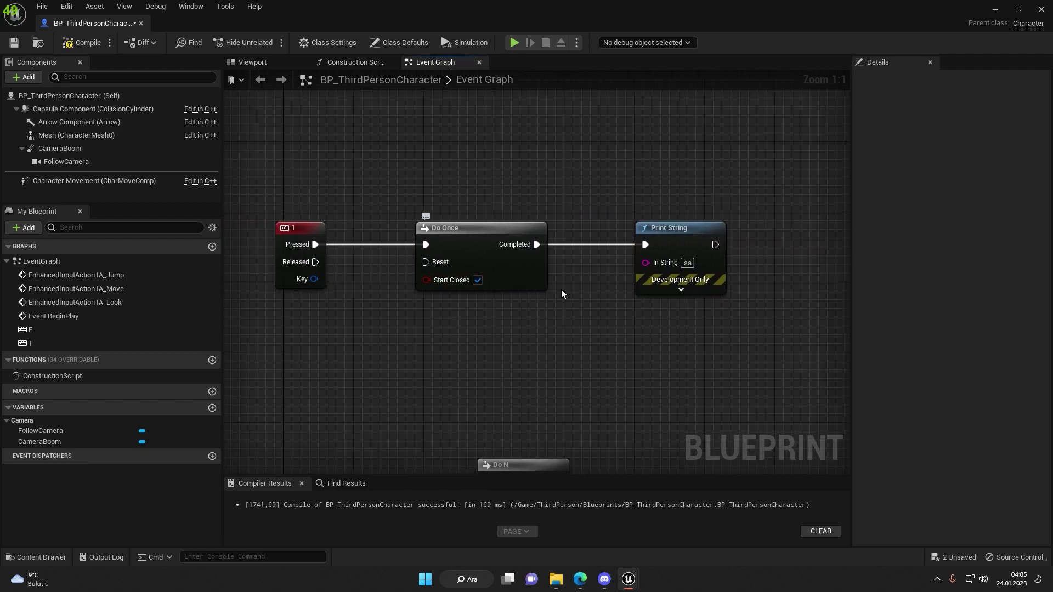
{"action": "left_click", "coordinate": [478, 280]}
{"action": "left_click", "coordinate": [478, 280]}
Step: Minimise the Blueprint editor and run a play test with Start Closed on
{"action": "key", "text": "super+Down"}
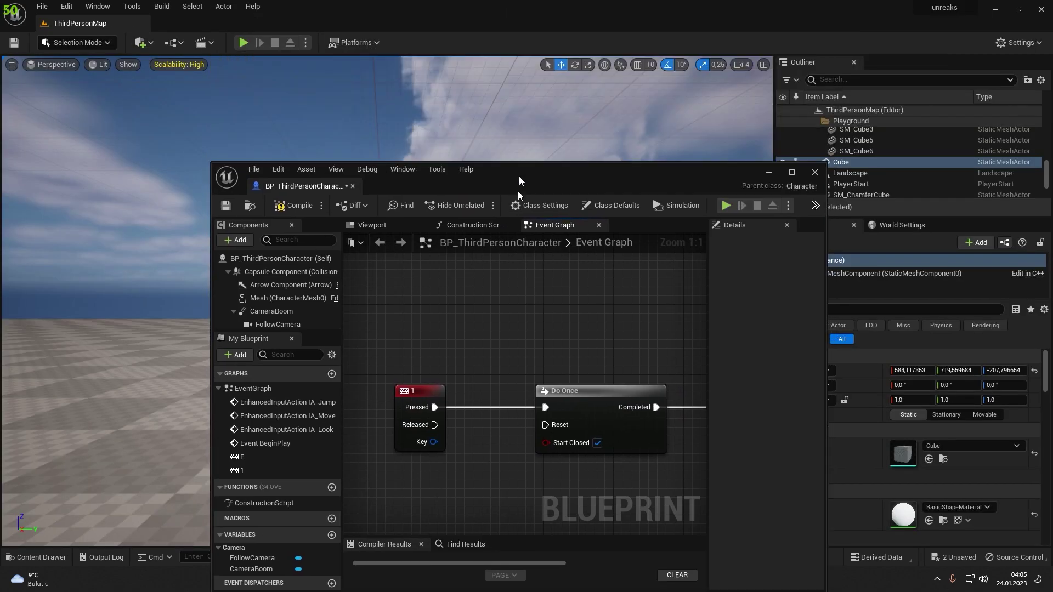
{"action": "left_click", "coordinate": [243, 43]}
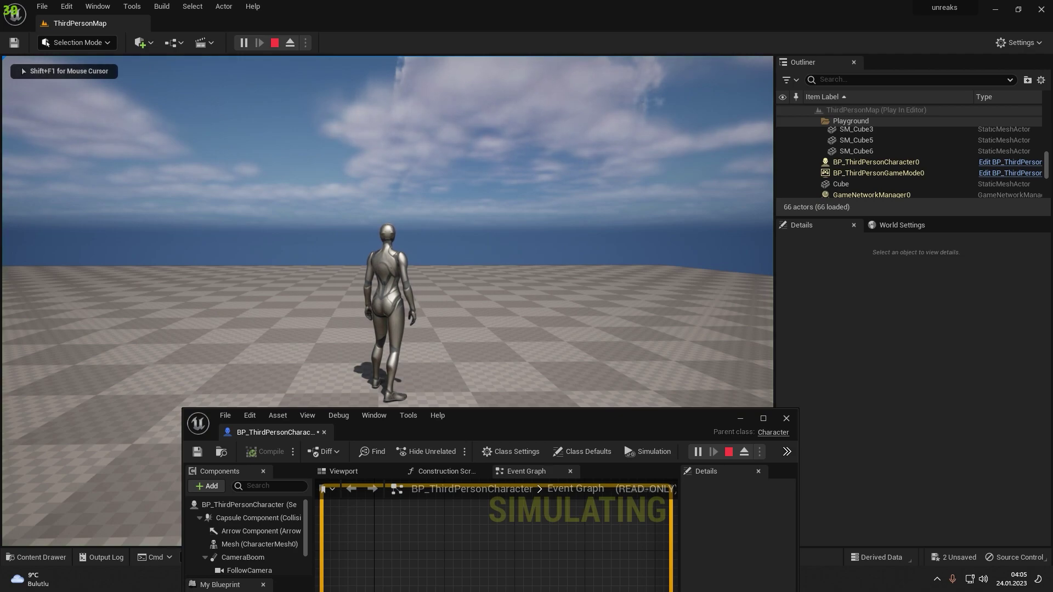
{"action": "key", "text": "Escape"}
Step: Return the Blueprint editor to full screen and untick Start Closed on Do Once
{"action": "double_click", "coordinate": [626, 419]}
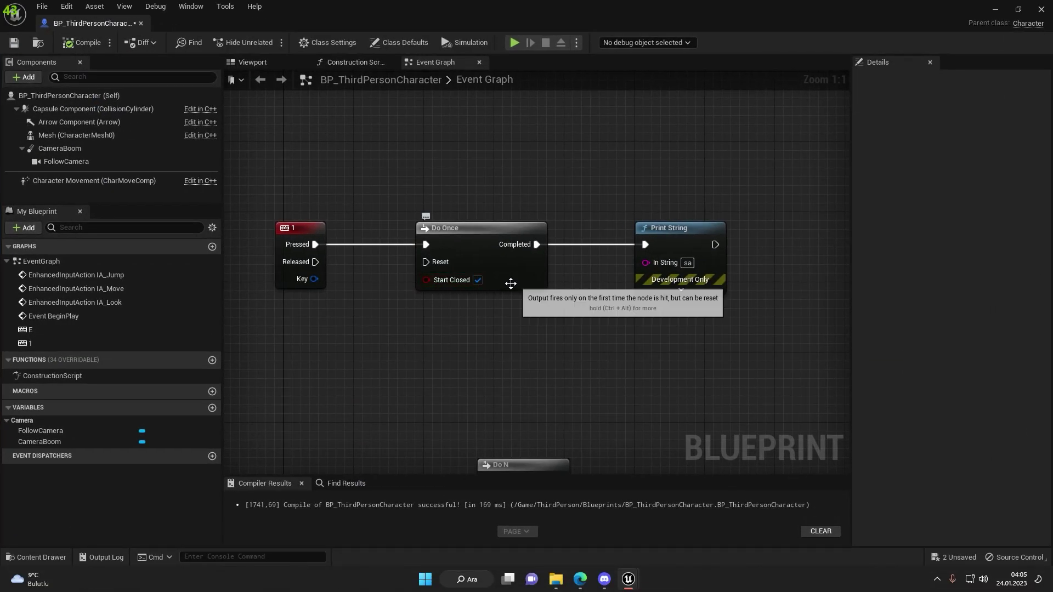
{"action": "left_click_drag", "start_coordinate": [584, 159], "coordinate": [390, 337]}
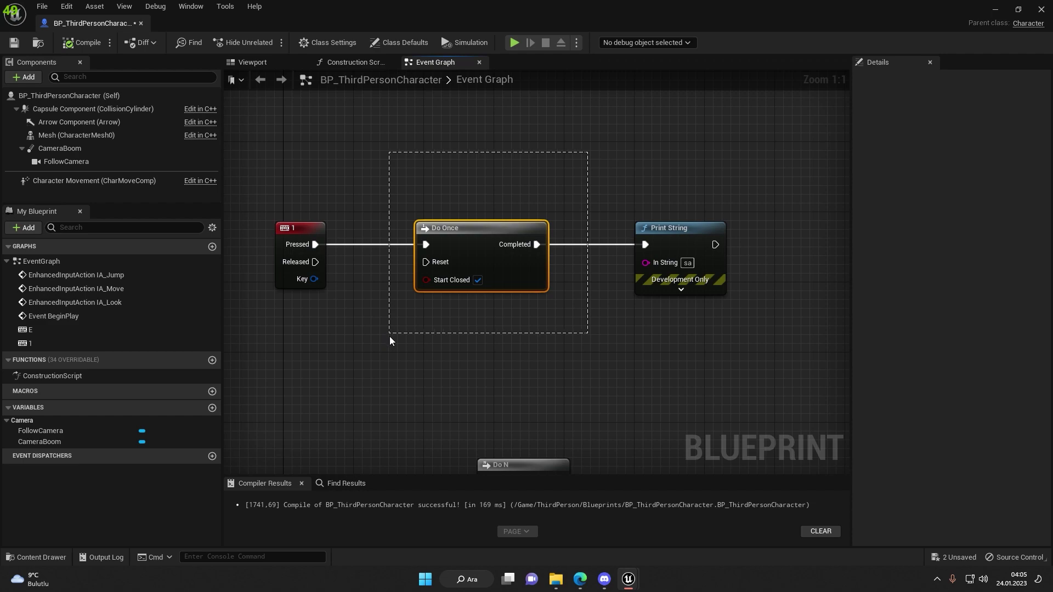
{"action": "left_click_drag", "start_coordinate": [438, 266], "coordinate": [383, 331]}
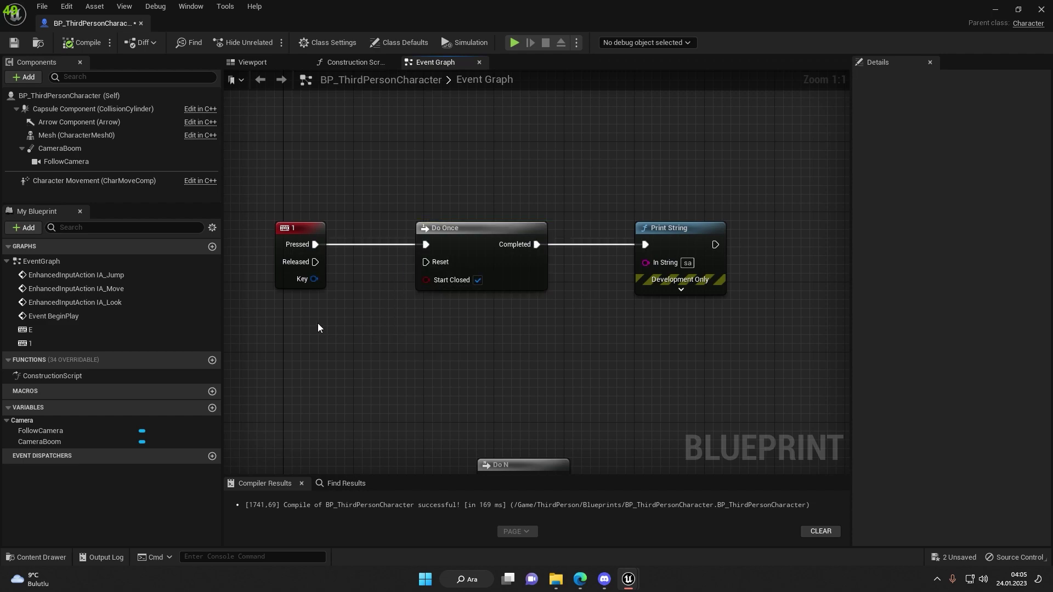
{"action": "right_click_drag", "start_coordinate": [317, 323], "coordinate": [347, 323]}
{"action": "left_click", "coordinate": [506, 280]}
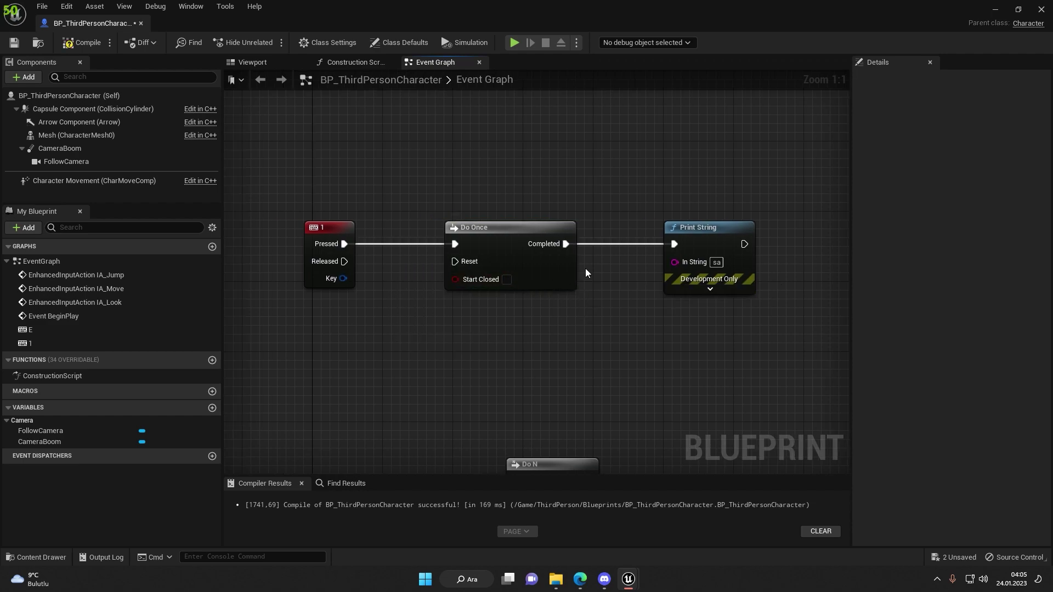
Step: Move Print String further right and reselect Do Once
{"action": "left_click_drag", "start_coordinate": [770, 188], "coordinate": [639, 297]}
{"action": "left_click_drag", "start_coordinate": [694, 241], "coordinate": [755, 241]}
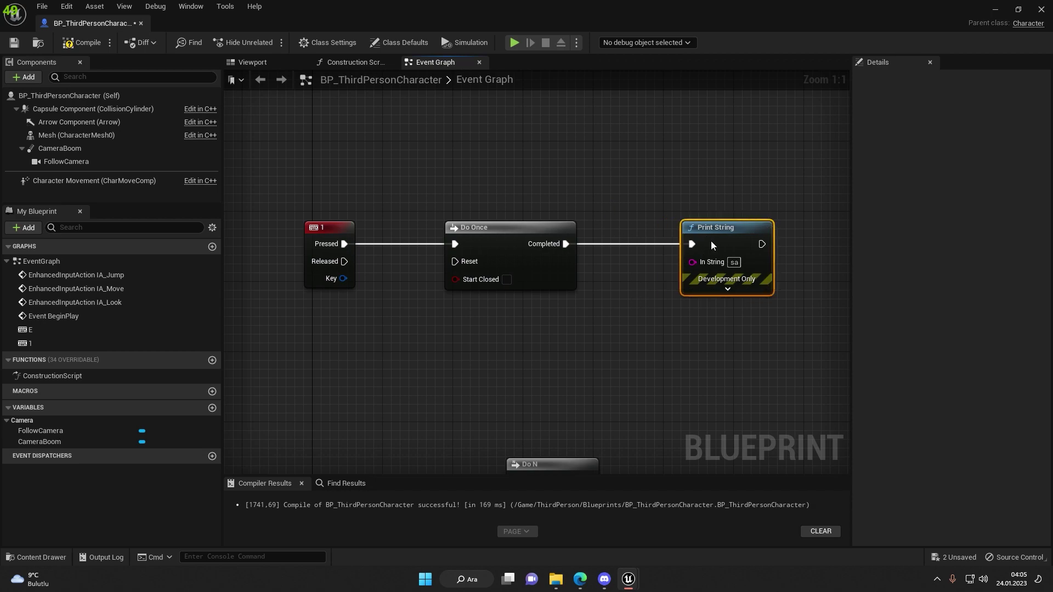
{"action": "left_click_drag", "start_coordinate": [625, 188], "coordinate": [432, 321]}
{"action": "right_click_drag", "start_coordinate": [625, 319], "coordinate": [480, 322]}
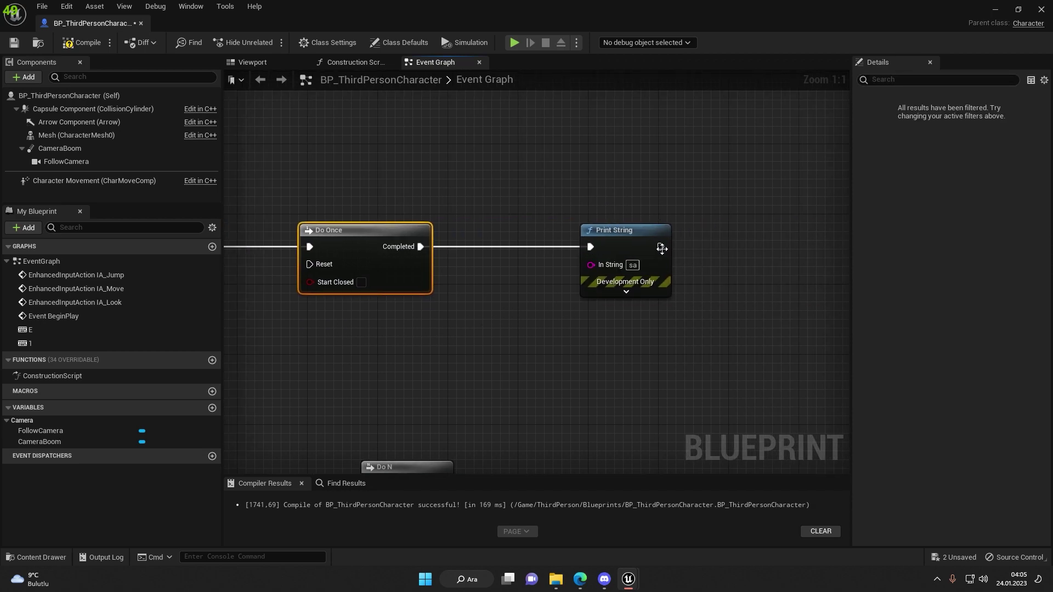
Step: Pull a wire from Do Once's Reset, drop it unconnected, and reselect Do Once
{"action": "left_click", "coordinate": [601, 291]}
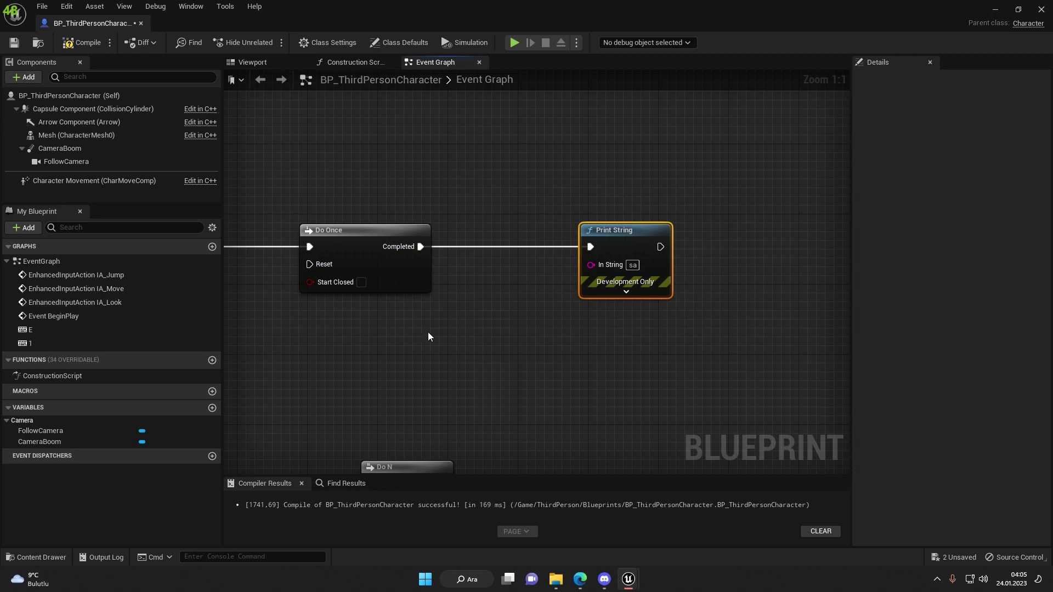
{"action": "right_click_drag", "start_coordinate": [428, 331], "coordinate": [630, 305]}
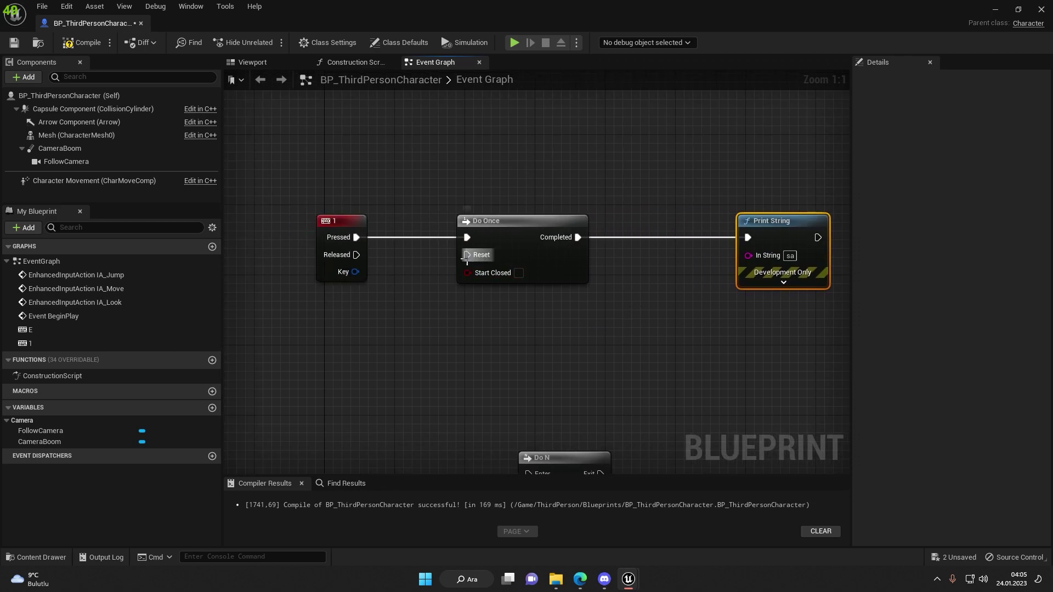
{"action": "left_click_drag", "start_coordinate": [466, 254], "coordinate": [425, 333]}
{"action": "left_click", "coordinate": [623, 151]}
{"action": "left_click", "coordinate": [521, 245]}
{"action": "right_click_drag", "start_coordinate": [442, 320], "coordinate": [421, 320]}
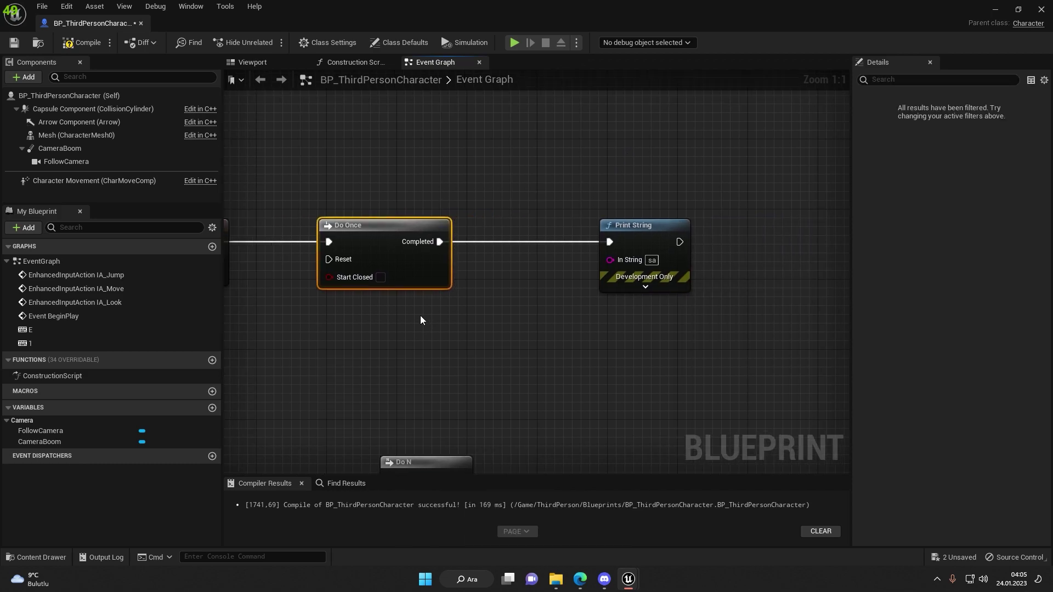
Step: Move the Do N node up just below the Do Once chain, cancelling its Enter wire
{"action": "right_click_drag", "start_coordinate": [503, 346], "coordinate": [594, 272]}
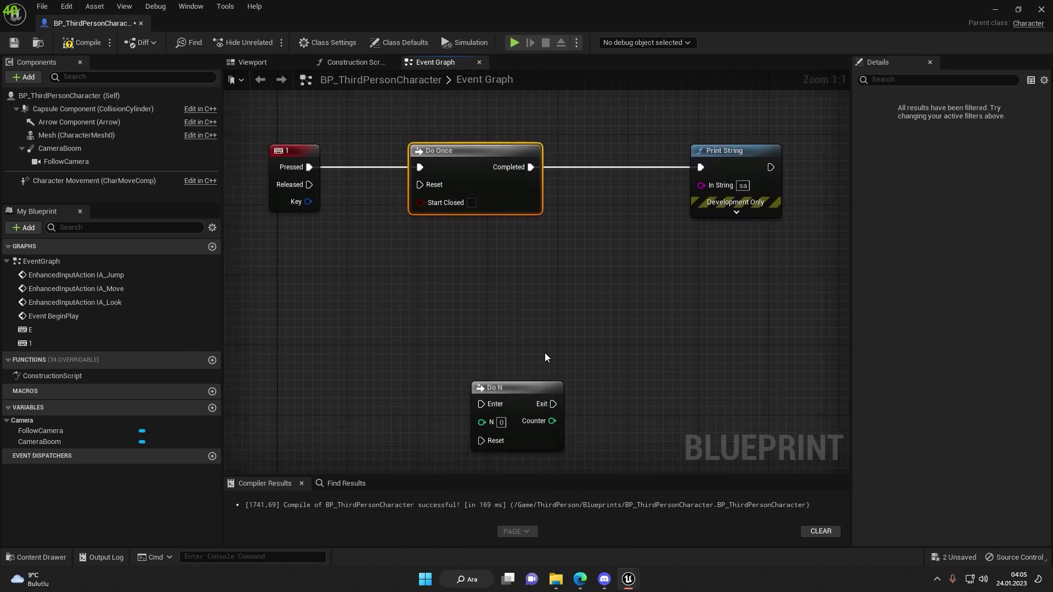
{"action": "right_click_drag", "start_coordinate": [545, 357], "coordinate": [587, 297]}
{"action": "left_click_drag", "start_coordinate": [541, 342], "coordinate": [500, 289]}
{"action": "left_click_drag", "start_coordinate": [631, 277], "coordinate": [414, 377]}
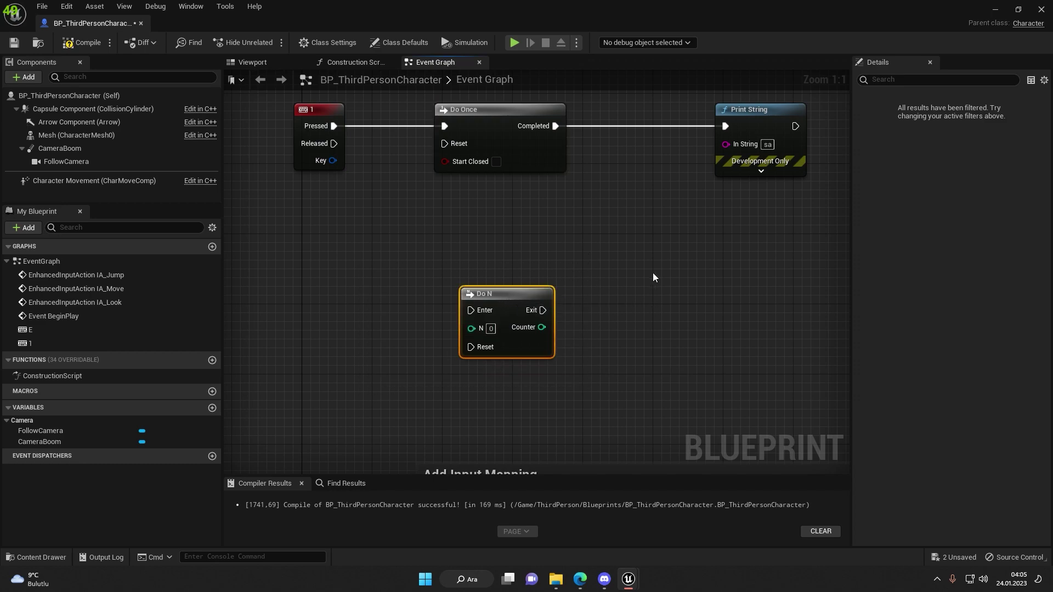
{"action": "left_click_drag", "start_coordinate": [661, 244], "coordinate": [446, 352]}
{"action": "mouse_move", "coordinate": [471, 310]}
{"action": "left_mouse_down"}
{"action": "mouse_move", "coordinate": [456, 356]}
{"action": "mouse_move", "coordinate": [370, 309]}
{"action": "left_mouse_up"}
{"action": "left_click", "coordinate": [488, 351]}
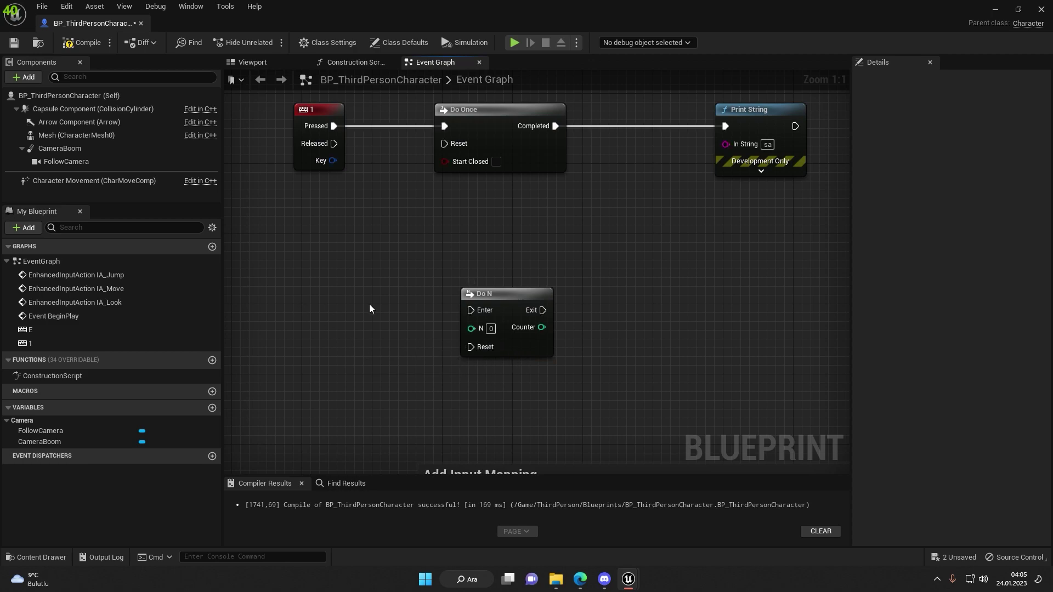
Step: Set the Do N node's N count to 3
{"action": "left_click", "coordinate": [491, 329]}
{"action": "right_click_drag", "start_coordinate": [584, 275], "coordinate": [578, 291]}
{"action": "left_click_drag", "start_coordinate": [613, 111], "coordinate": [425, 219]}
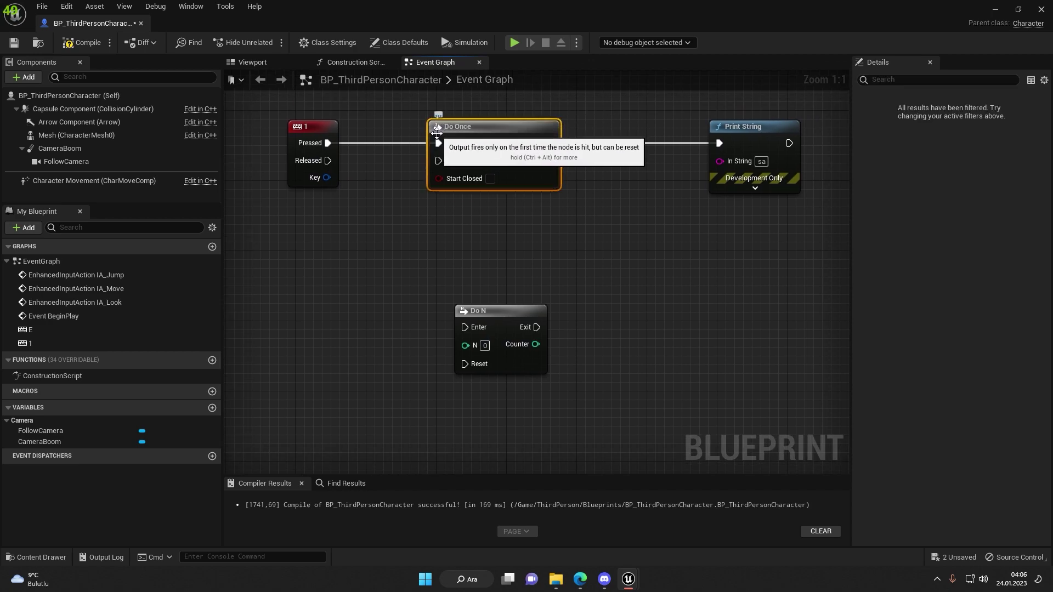
{"action": "left_click_drag", "start_coordinate": [577, 259], "coordinate": [433, 399]}
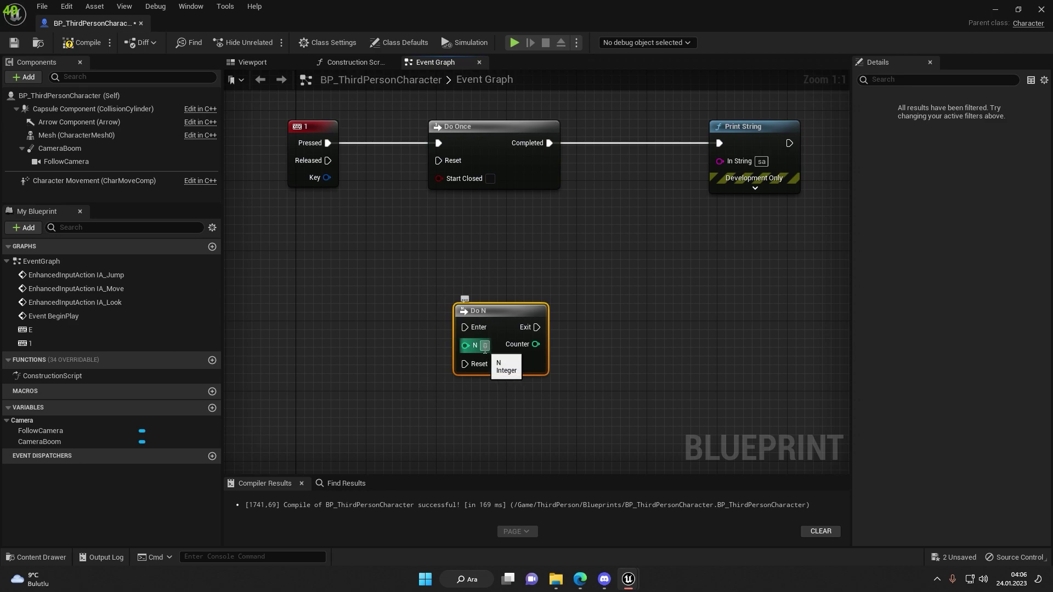
{"action": "left_click", "coordinate": [485, 346]}
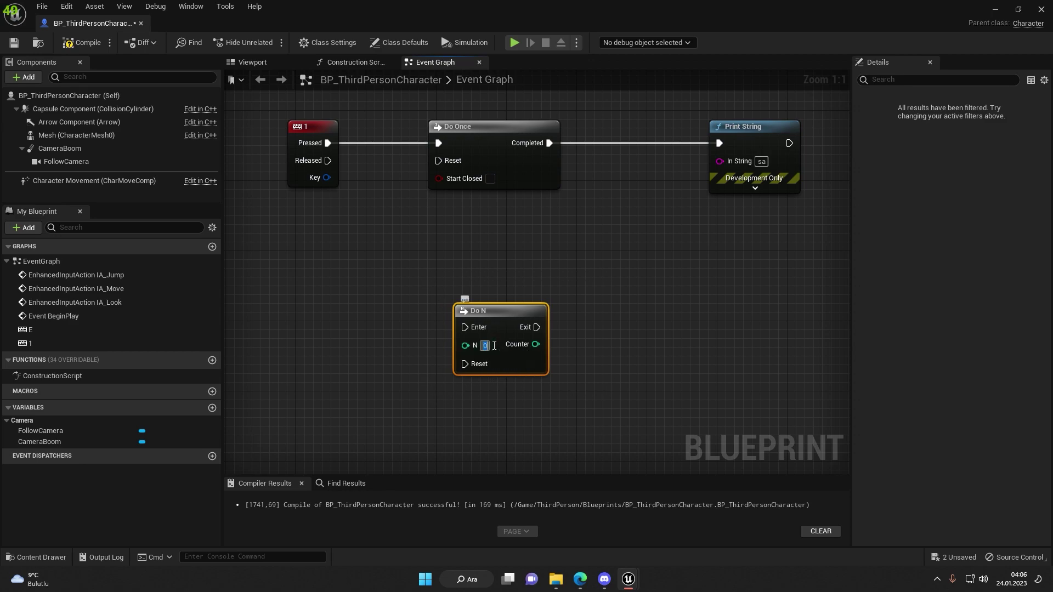
{"action": "type", "text": "3"}
{"action": "left_click", "coordinate": [630, 343]}
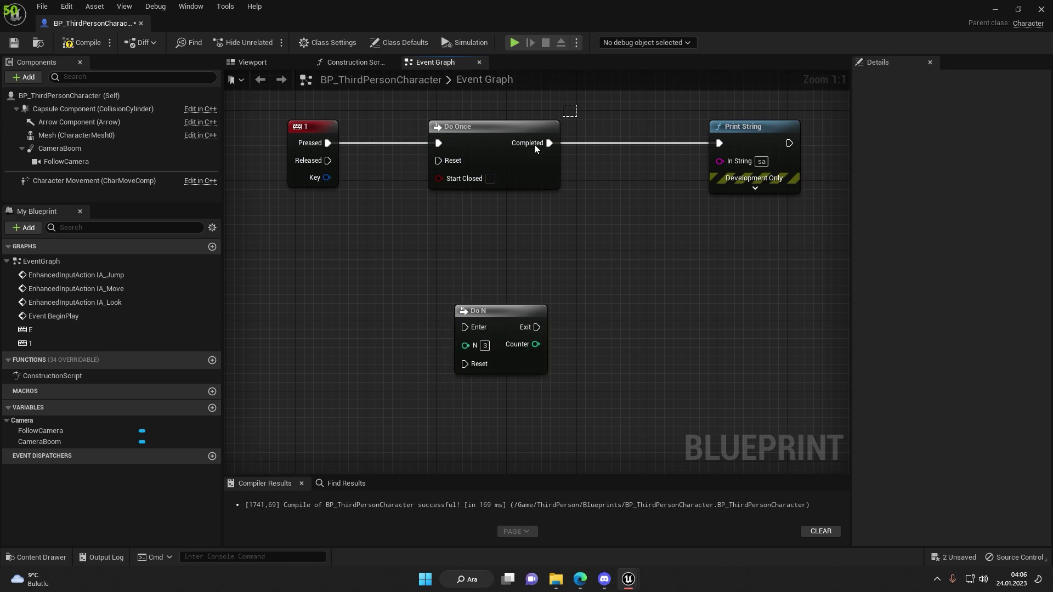
Step: Replace Do Once with Do N, wiring 1 Pressed to Enter and Exit to Print String
{"action": "left_click", "coordinate": [494, 126]}
{"action": "key", "text": "Delete"}
{"action": "left_click_drag", "start_coordinate": [489, 322], "coordinate": [497, 147]}
{"action": "mouse_move", "coordinate": [328, 142]}
{"action": "left_mouse_down"}
{"action": "mouse_move", "coordinate": [473, 151]}
{"action": "mouse_move", "coordinate": [494, 126]}
{"action": "mouse_move", "coordinate": [719, 146]}
{"action": "left_mouse_up"}
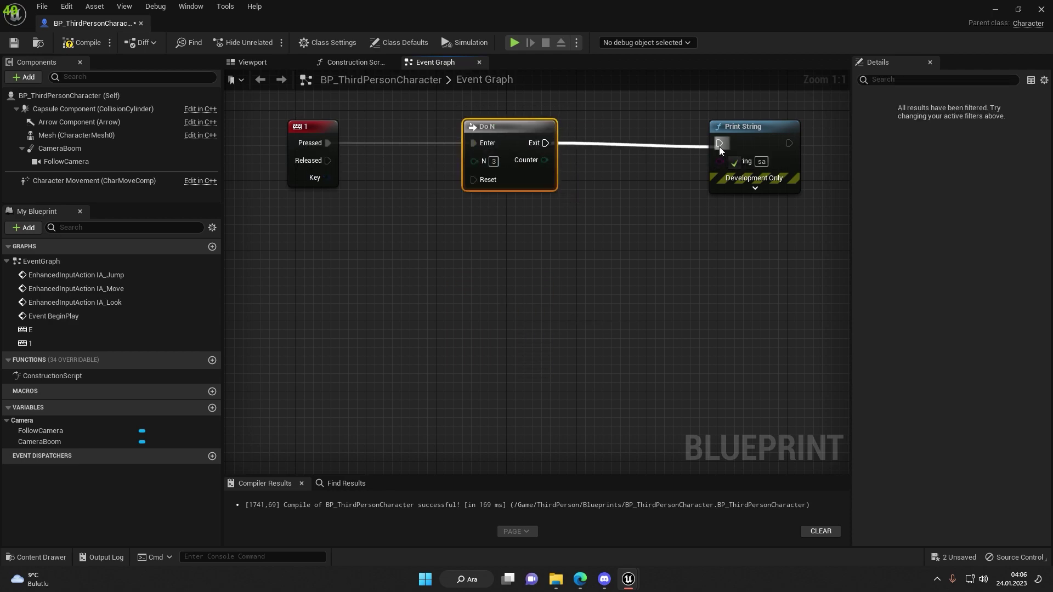
{"action": "right_click_drag", "start_coordinate": [620, 161], "coordinate": [575, 241]}
{"action": "left_click_drag", "start_coordinate": [789, 156], "coordinate": [377, 321]}
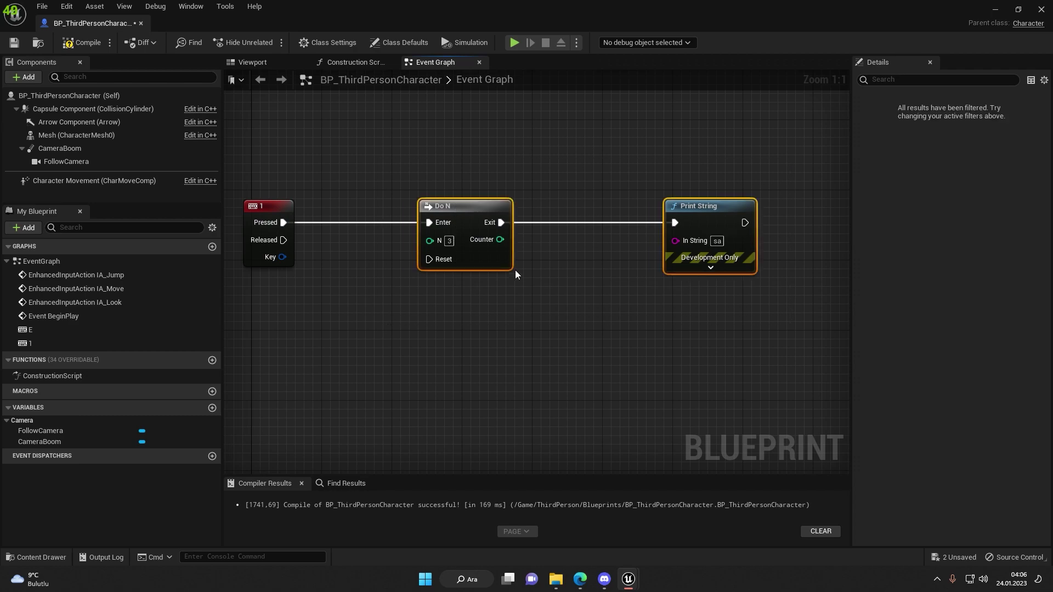
{"action": "left_click_drag", "start_coordinate": [569, 160], "coordinate": [396, 306]}
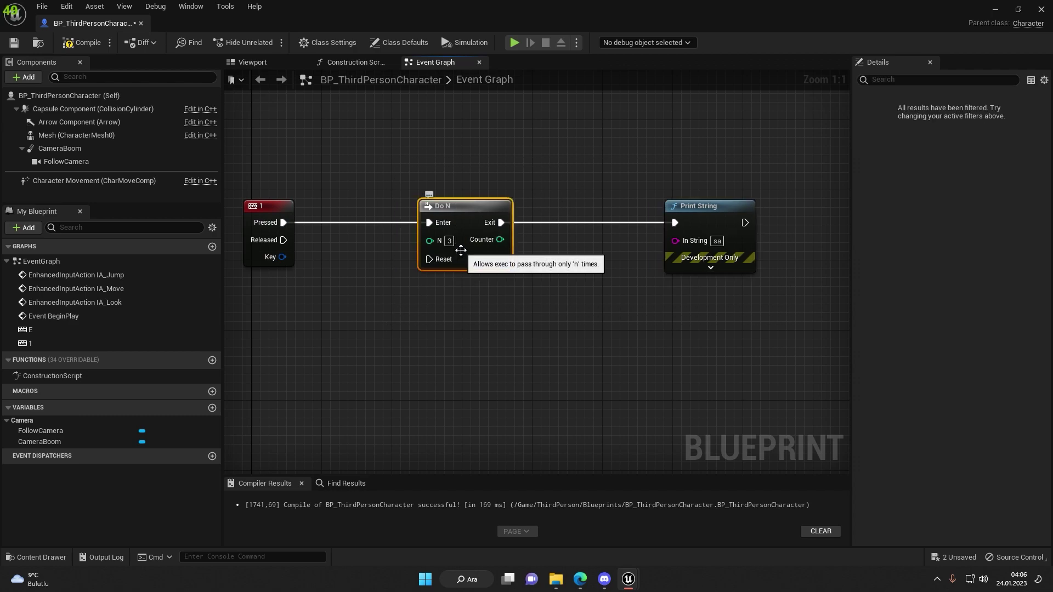
{"action": "left_click_drag", "start_coordinate": [501, 222], "coordinate": [544, 219]}
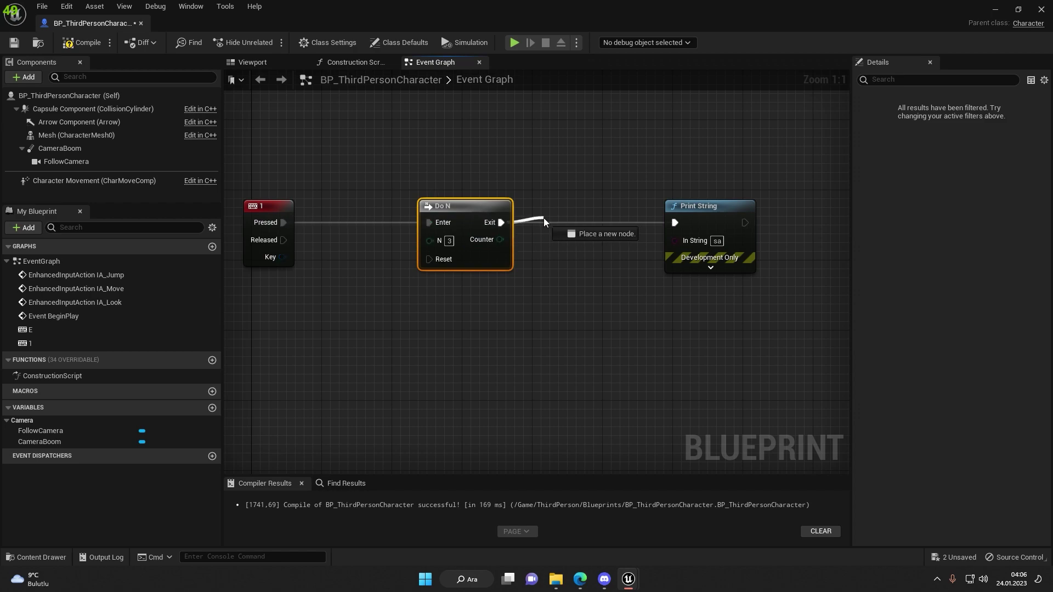
{"action": "left_click", "coordinate": [488, 157]}
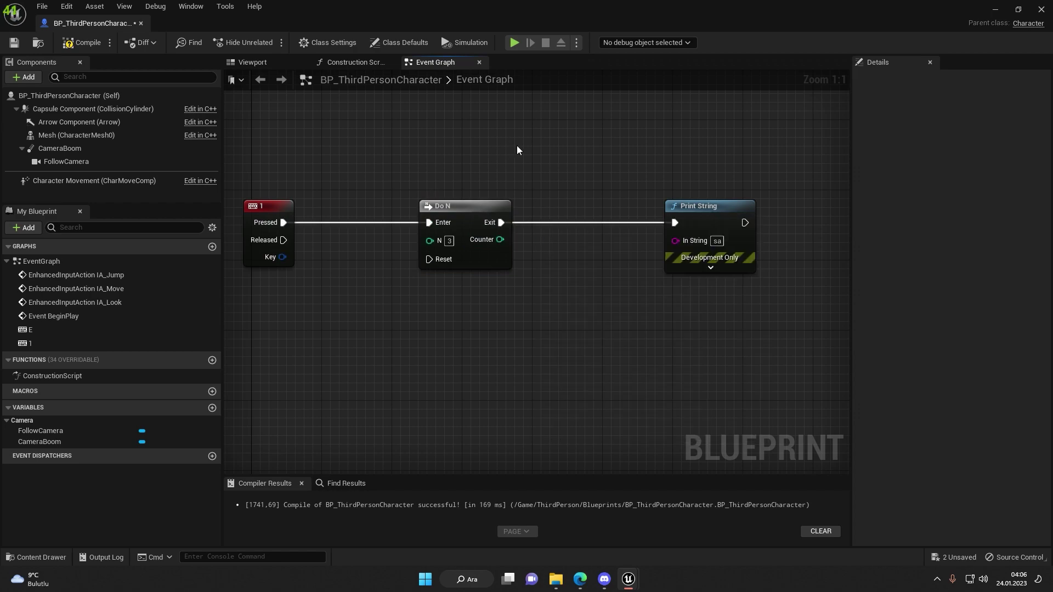
Step: Compile the Blueprint, play-test the level, then return to the Blueprint editor
{"action": "left_click", "coordinate": [79, 48]}
{"action": "left_click_drag", "start_coordinate": [700, 5], "coordinate": [642, 555]}
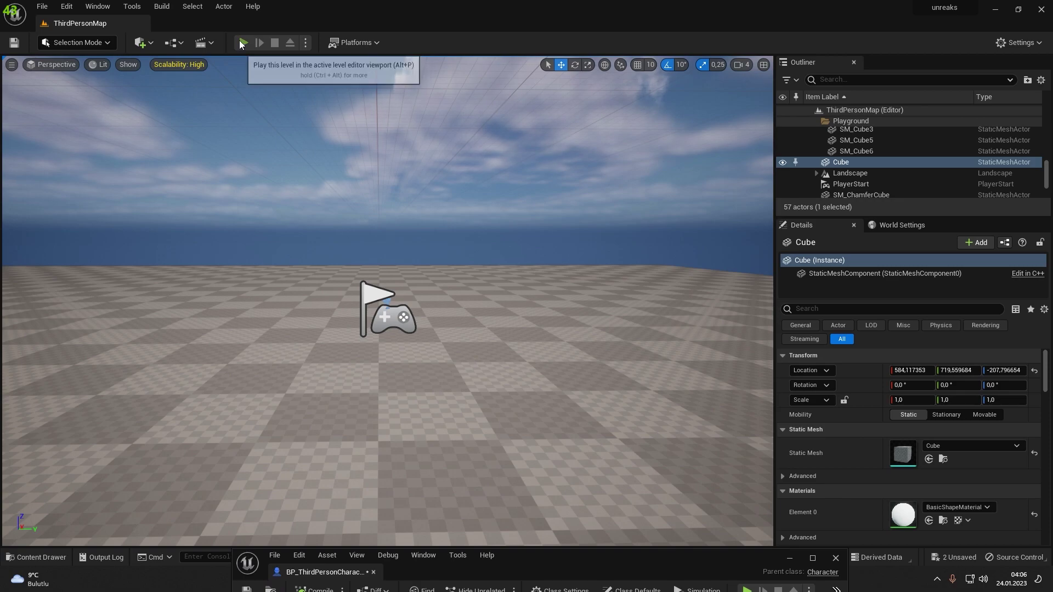
{"action": "left_click", "coordinate": [243, 43]}
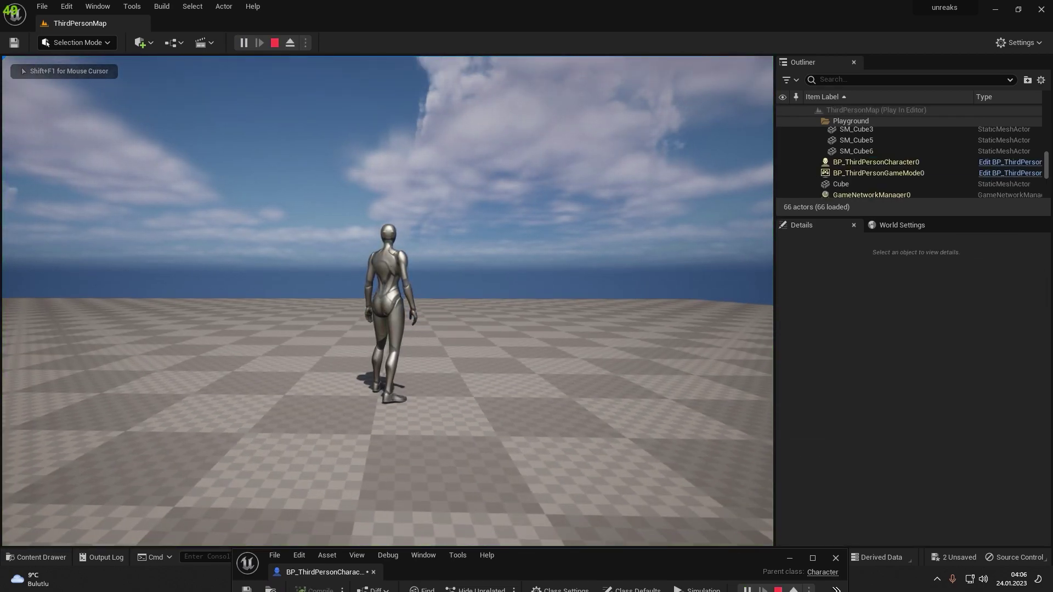
{"action": "key", "text": "Escape"}
{"action": "left_click", "coordinate": [594, 567]}
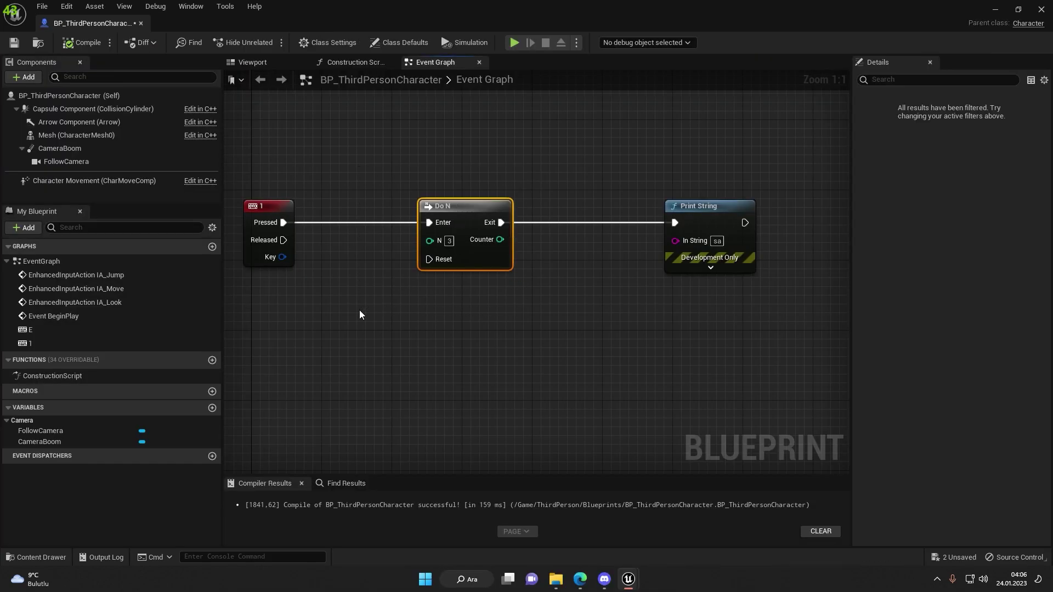
Step: Add an unconnected Do Once node below the key 1 chain
{"action": "left_click", "coordinate": [479, 311]}
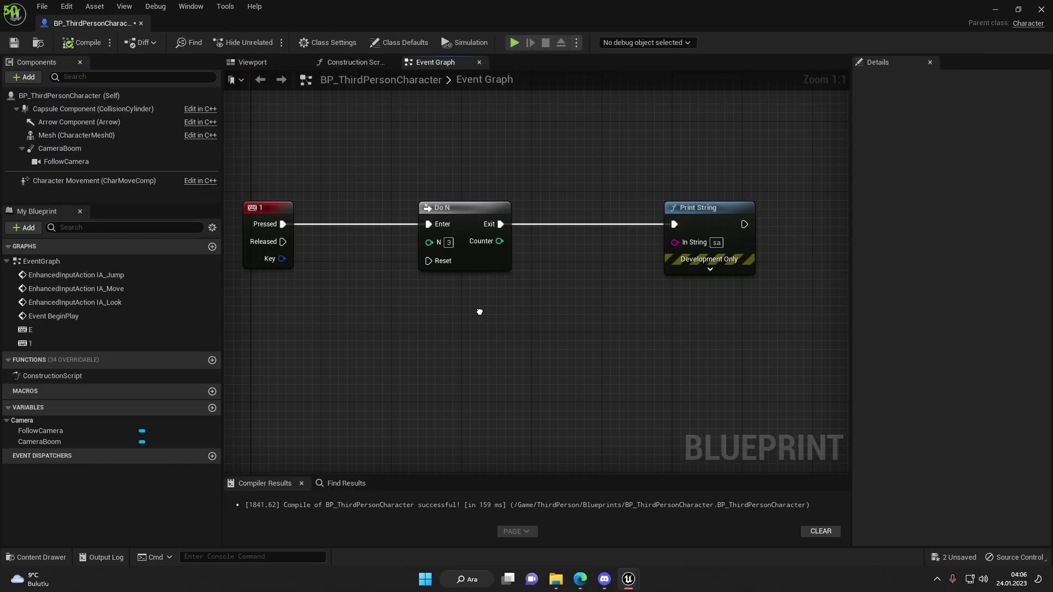
{"action": "right_click_drag", "start_coordinate": [480, 311], "coordinate": [479, 328]}
{"action": "type", "text": "do on"}
{"action": "key", "text": "Return"}
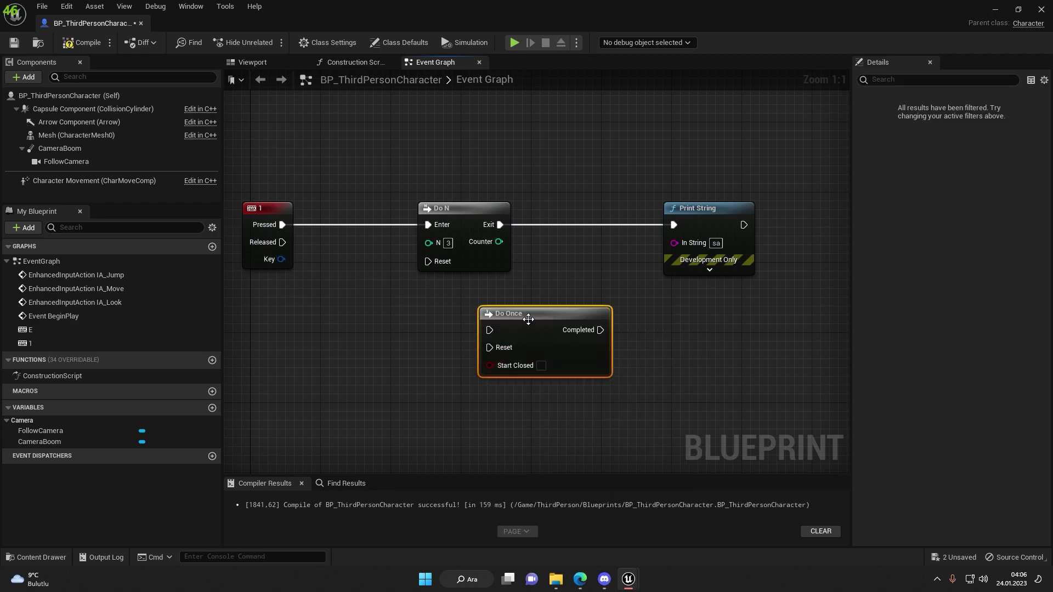
{"action": "left_click_drag", "start_coordinate": [478, 350], "coordinate": [417, 377]}
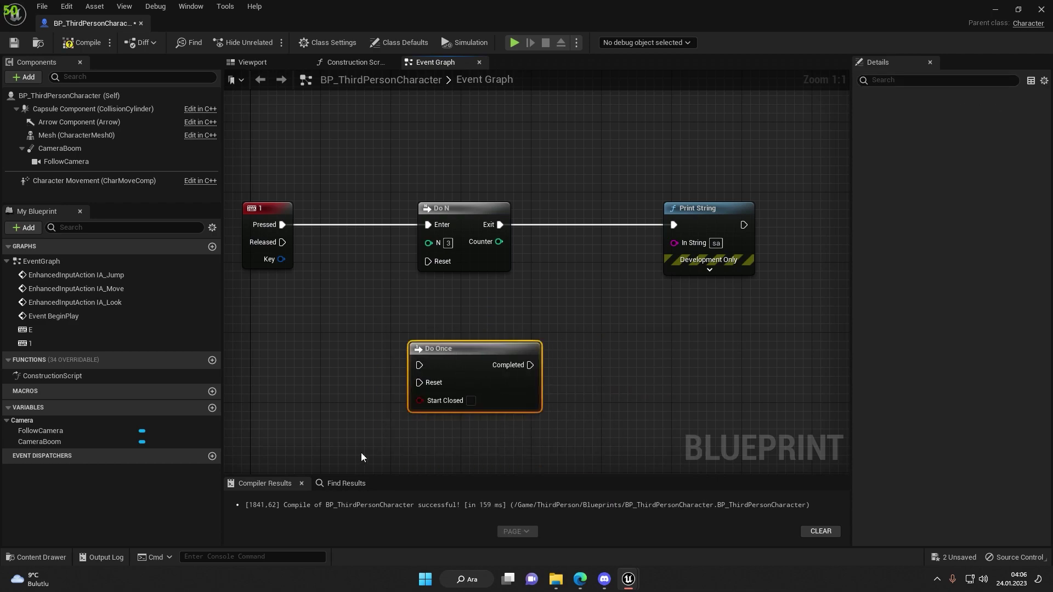
{"action": "left_click_drag", "start_coordinate": [530, 365], "coordinate": [686, 366]}
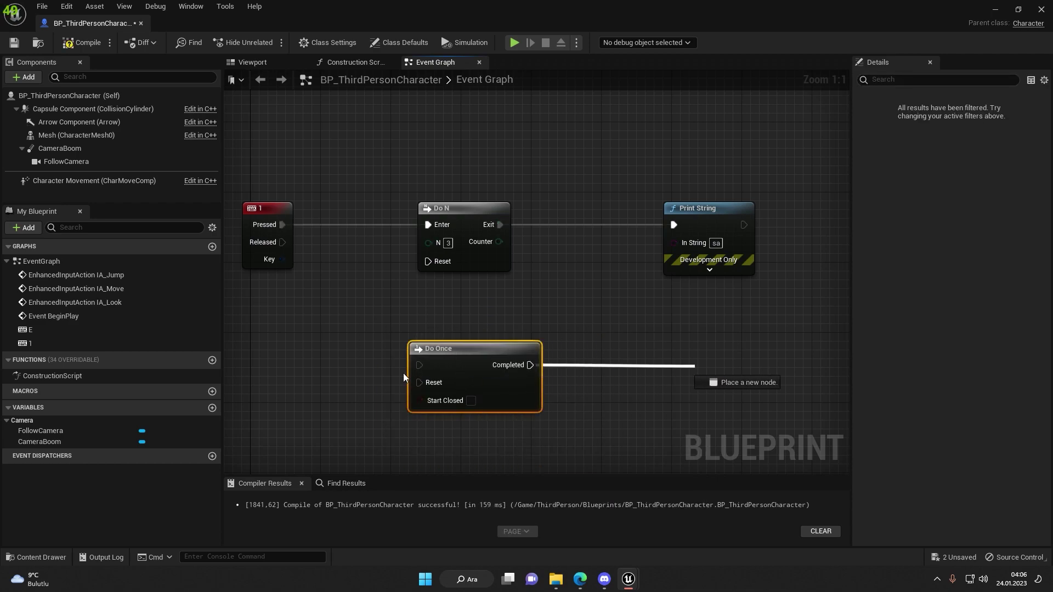
{"action": "left_click", "coordinate": [515, 317]}
{"action": "left_click_drag", "start_coordinate": [420, 383], "coordinate": [261, 341]}
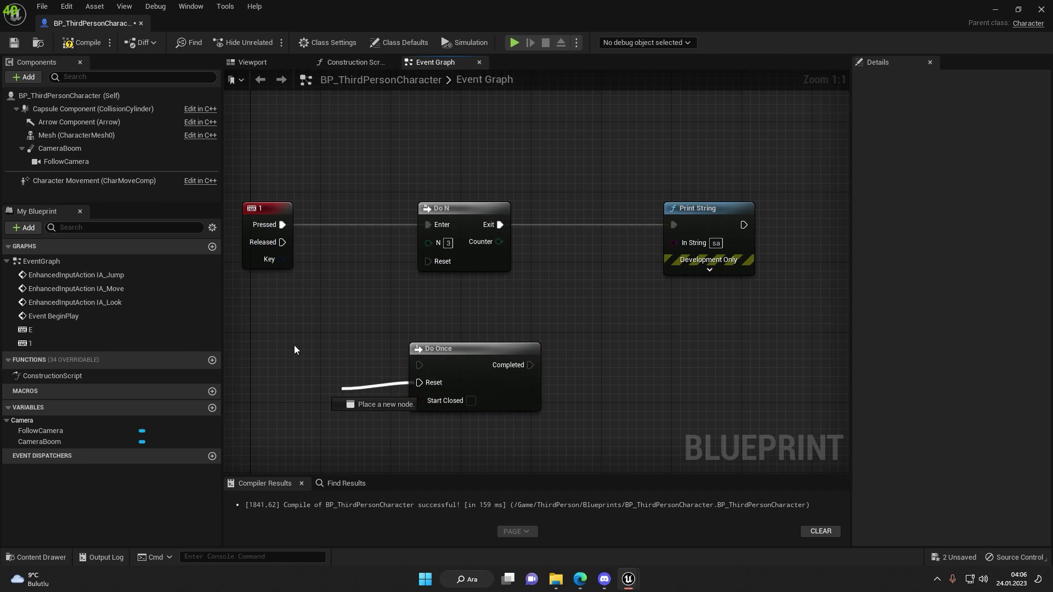
{"action": "left_click", "coordinate": [261, 341]}
Step: Change Do N's N count to 10
{"action": "right_click_drag", "start_coordinate": [486, 291], "coordinate": [463, 316]}
{"action": "left_click_drag", "start_coordinate": [456, 232], "coordinate": [457, 215]}
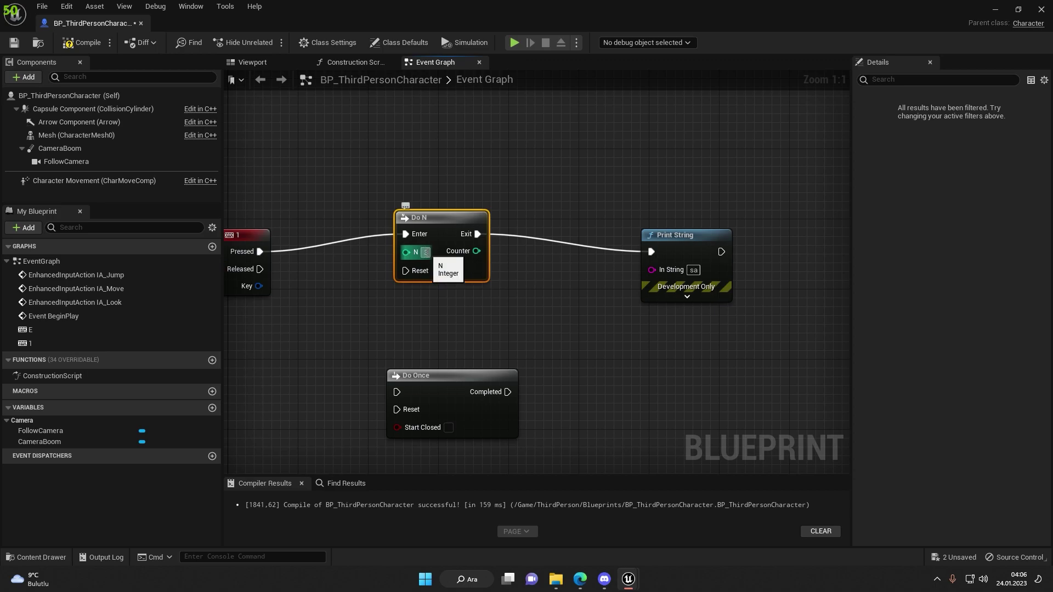
{"action": "left_click", "coordinate": [426, 252]}
{"action": "type", "text": "10"}
{"action": "key", "text": "Return"}
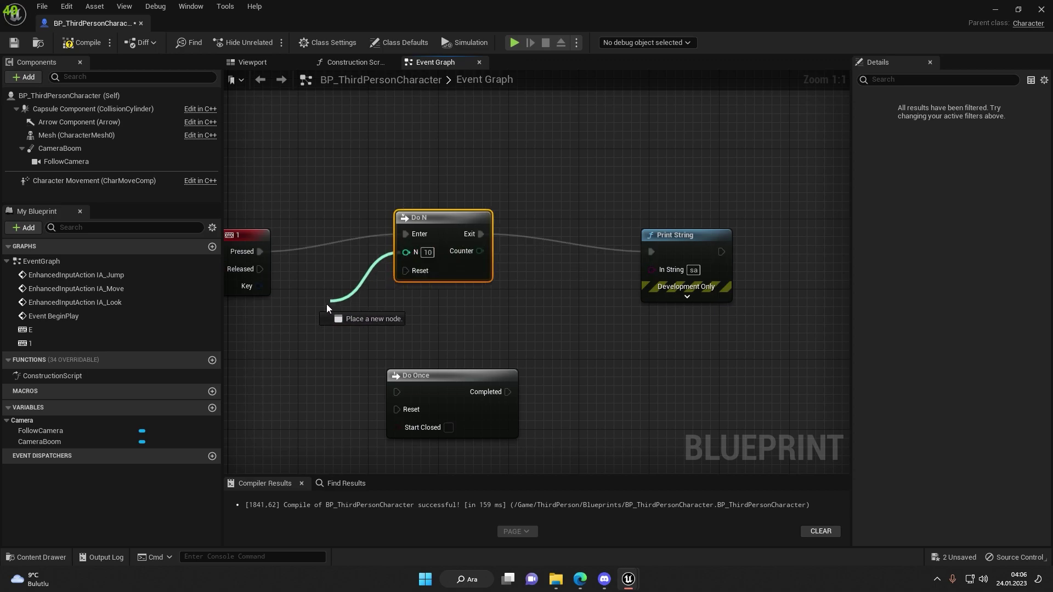
{"action": "left_click_drag", "start_coordinate": [406, 252], "coordinate": [546, 262]}
Step: Marquee-select both the Do N and Do Once nodes
{"action": "left_click", "coordinate": [452, 183]}
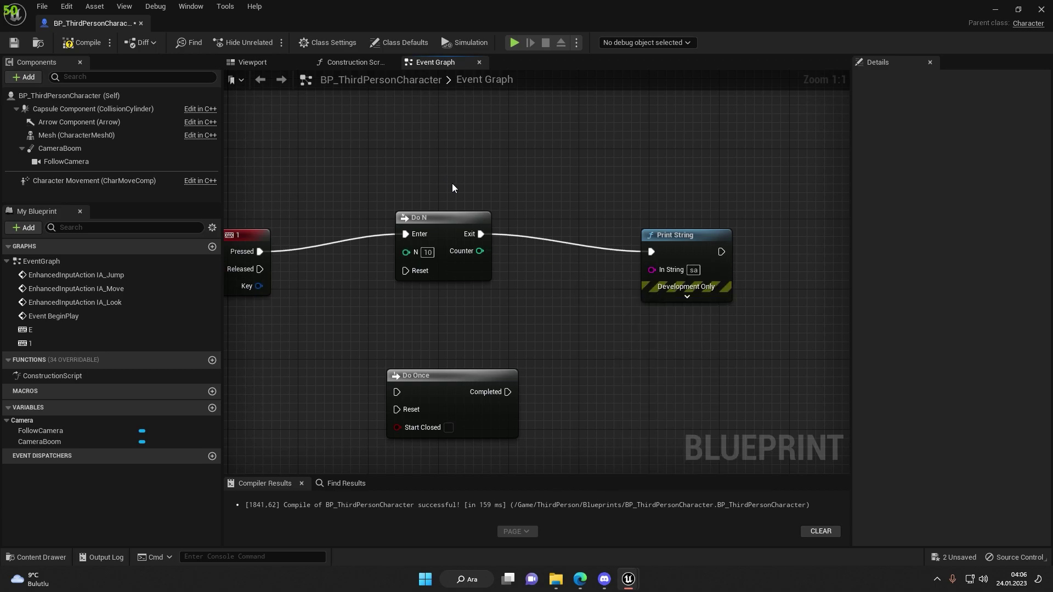
{"action": "right_click_drag", "start_coordinate": [452, 183], "coordinate": [495, 192]}
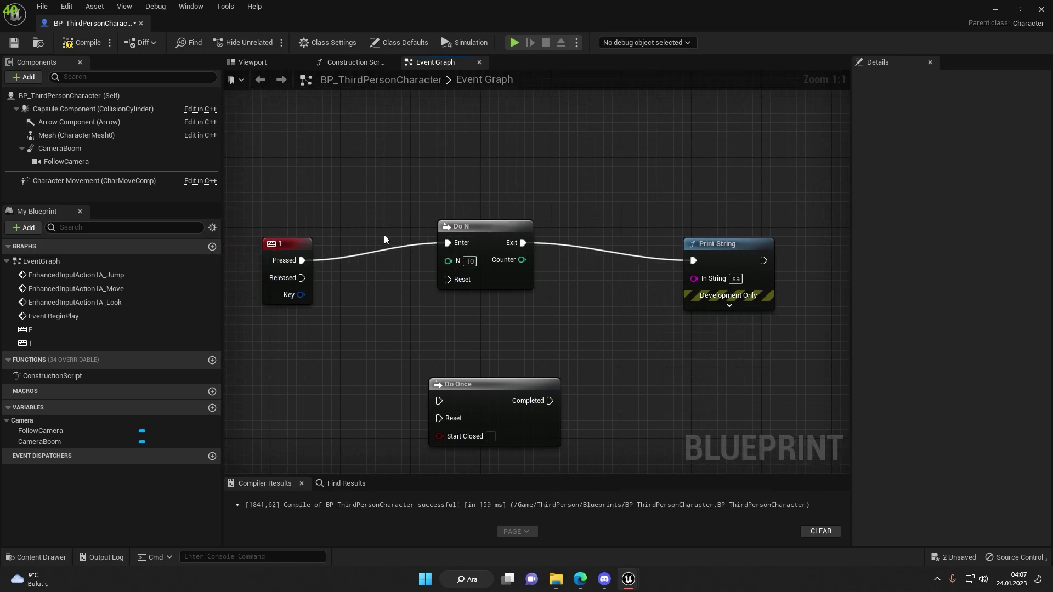
{"action": "left_click_drag", "start_coordinate": [514, 262], "coordinate": [636, 278]}
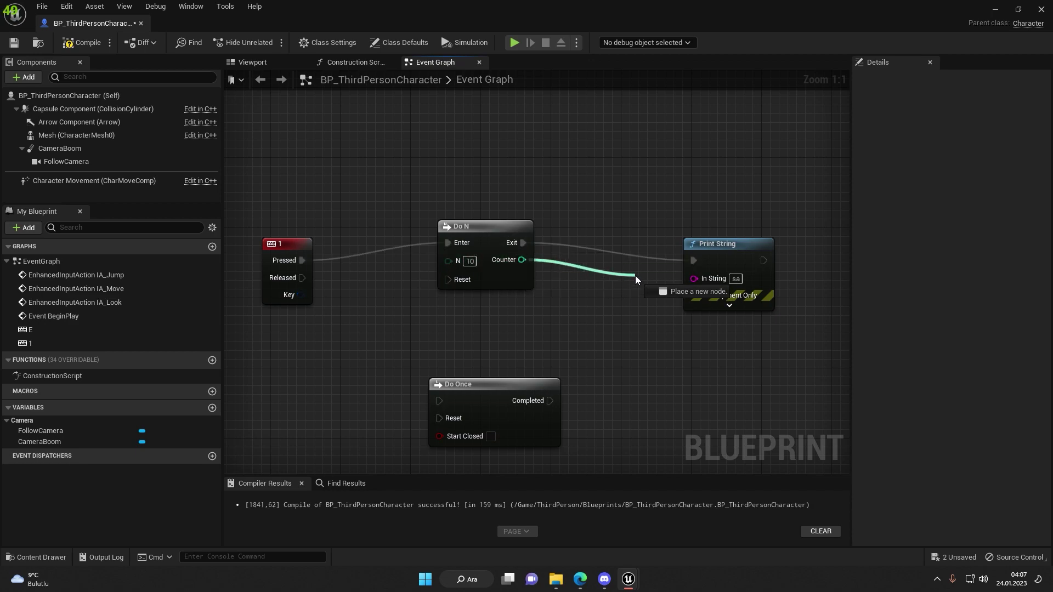
{"action": "left_click_drag", "start_coordinate": [636, 276], "coordinate": [485, 173]}
{"action": "mouse_move", "coordinate": [583, 173]}
{"action": "left_mouse_down"}
{"action": "mouse_move", "coordinate": [439, 417]}
{"action": "mouse_move", "coordinate": [521, 172]}
{"action": "left_mouse_up"}
{"action": "left_click_drag", "start_coordinate": [622, 187], "coordinate": [404, 439]}
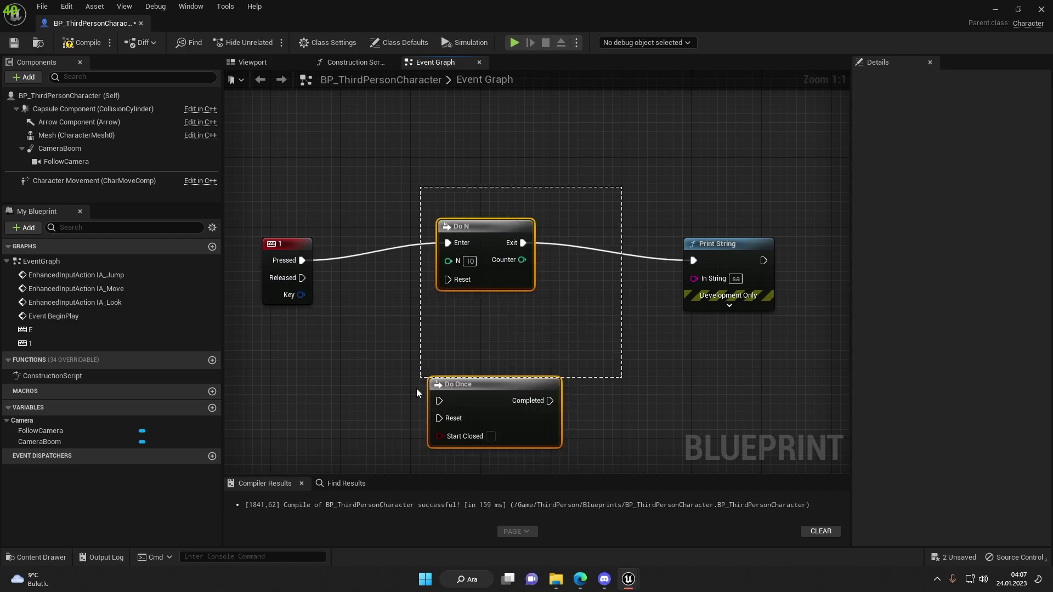
Step: Delete Do N, Do Once, the key 1 event and Print String
{"action": "key", "text": "Delete"}
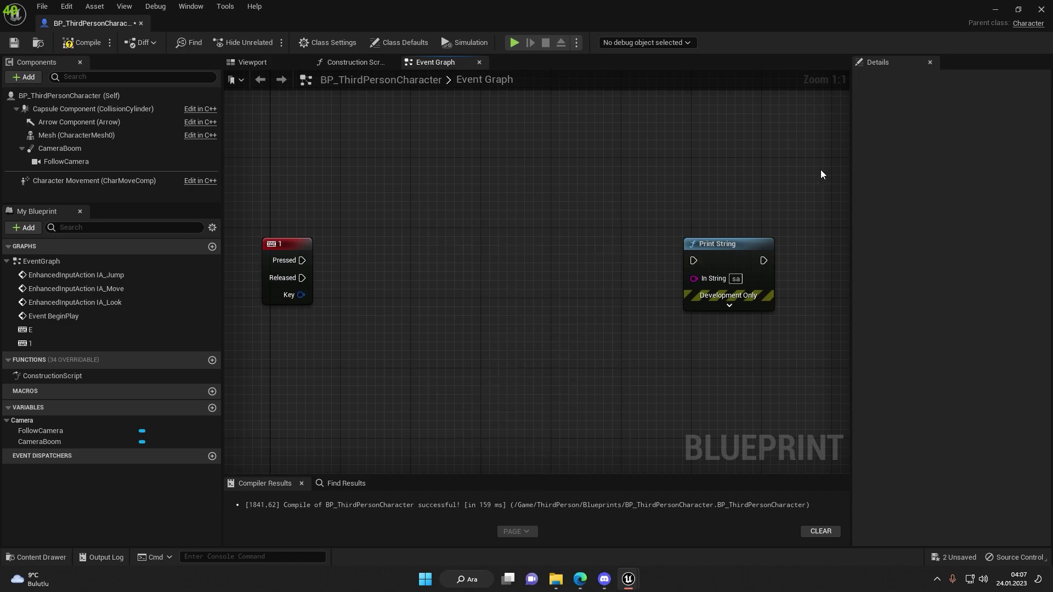
{"action": "left_click_drag", "start_coordinate": [821, 171], "coordinate": [249, 378]}
{"action": "key", "text": "Delete"}
Step: Recompile the cleaned-up Blueprint and close its editor to show ThirdPersonMap
{"action": "scroll", "coordinate": [424, 262], "scroll_direction": "down", "scroll_amount": 4}
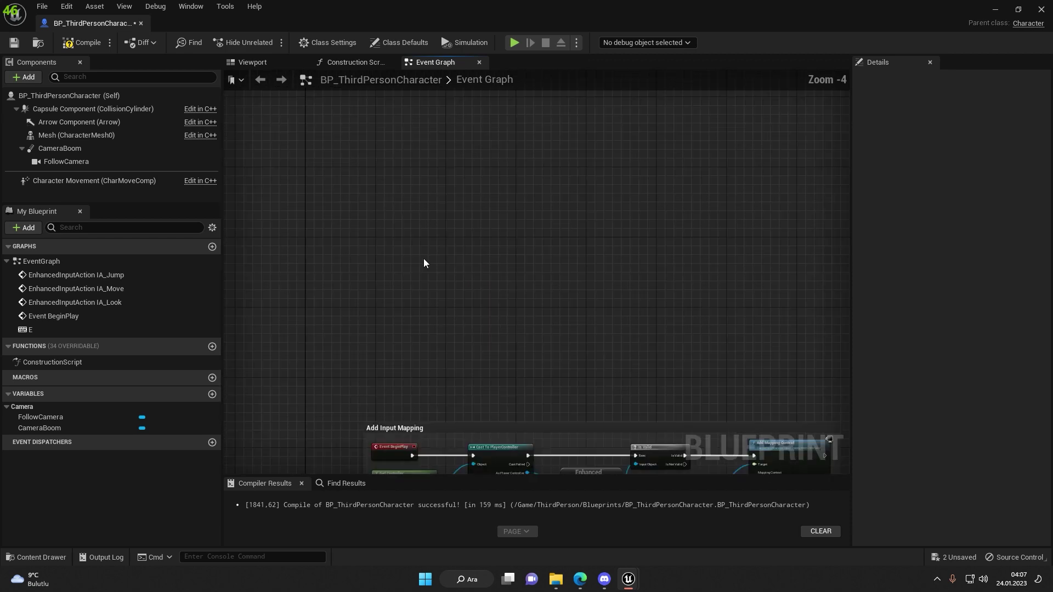
{"action": "left_click", "coordinate": [78, 43]}
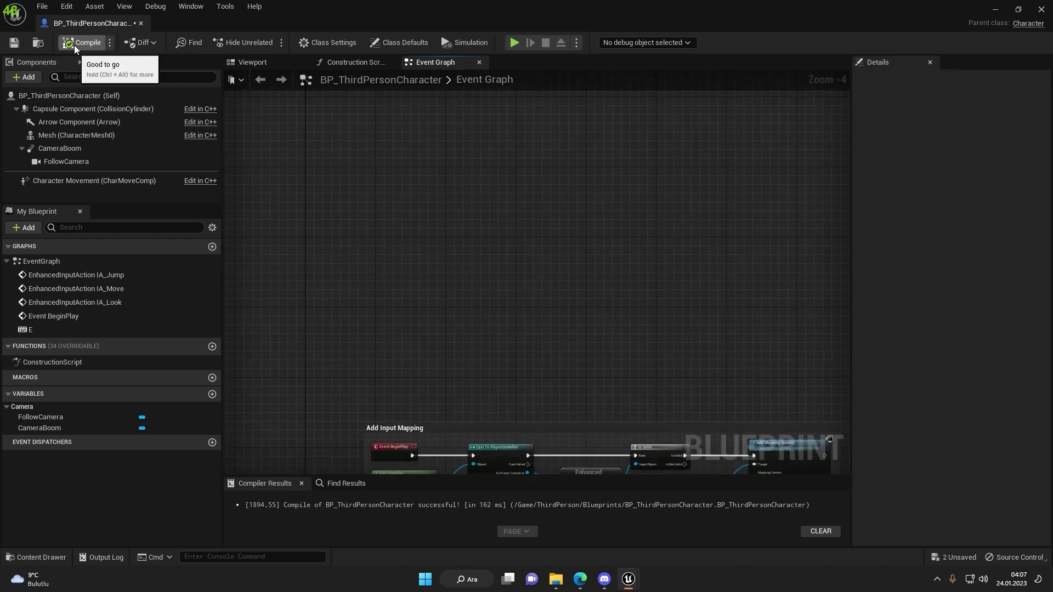
{"action": "left_click", "coordinate": [991, 3]}
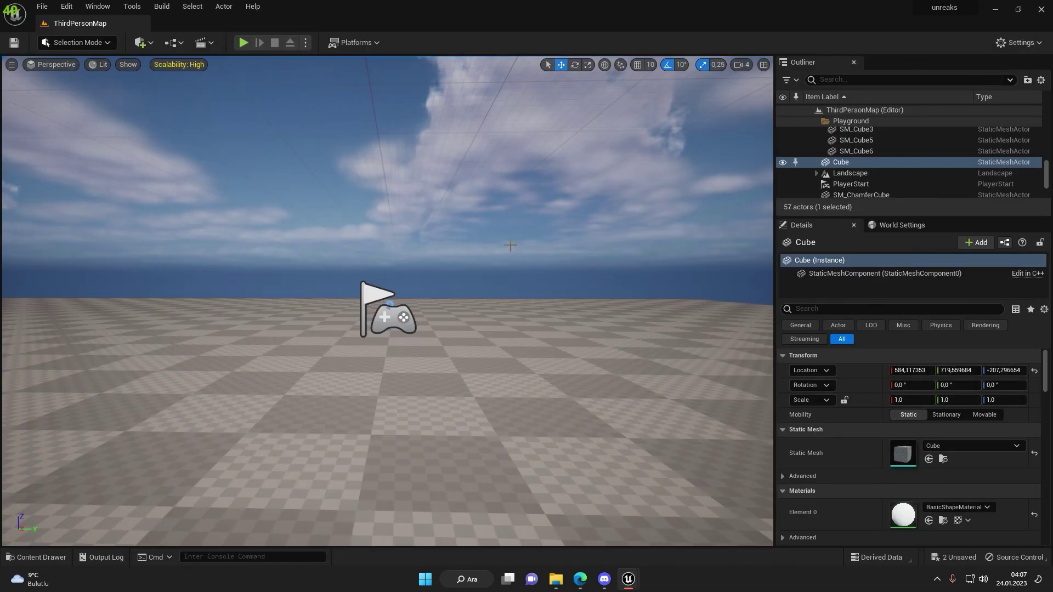
{"action": "right_click_drag", "start_coordinate": [510, 246], "coordinate": [508, 247]}
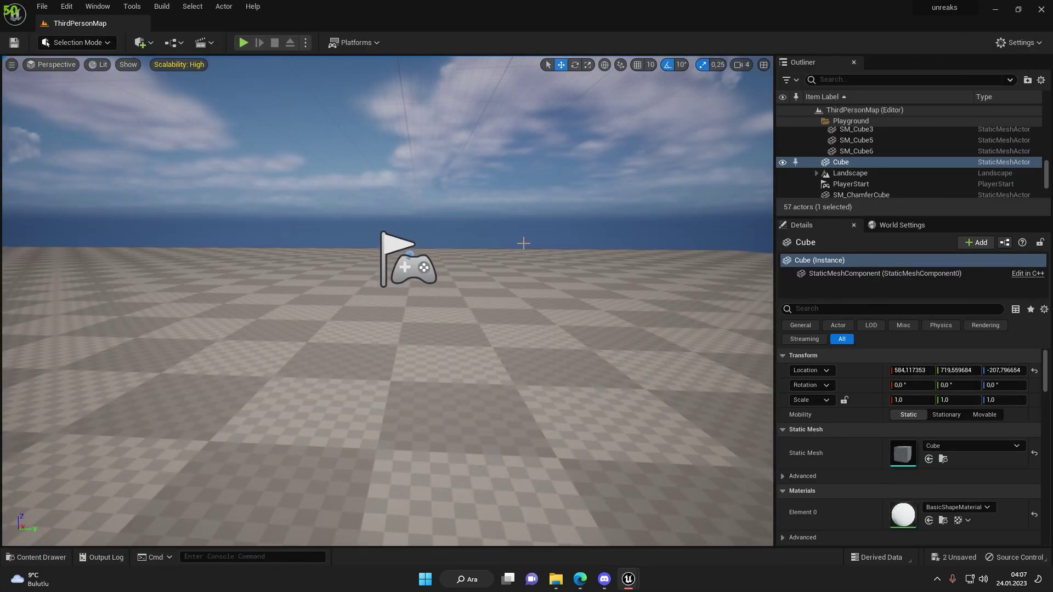